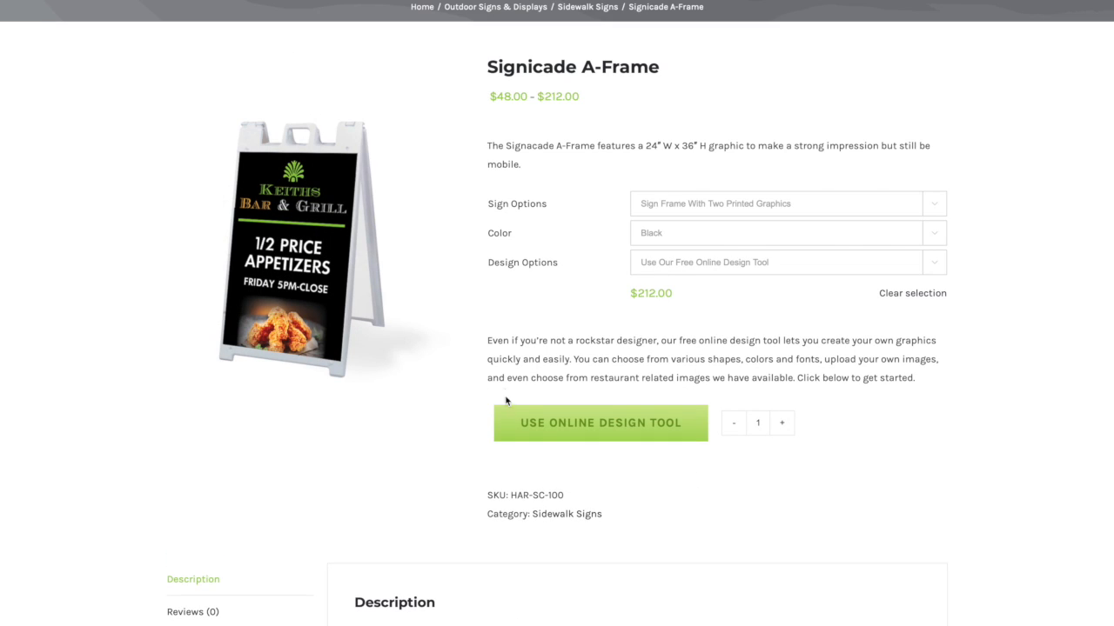
Open the online design tool for the Signicade A-Frame, step through part of its guided tour and close the tour.
click(592, 429)
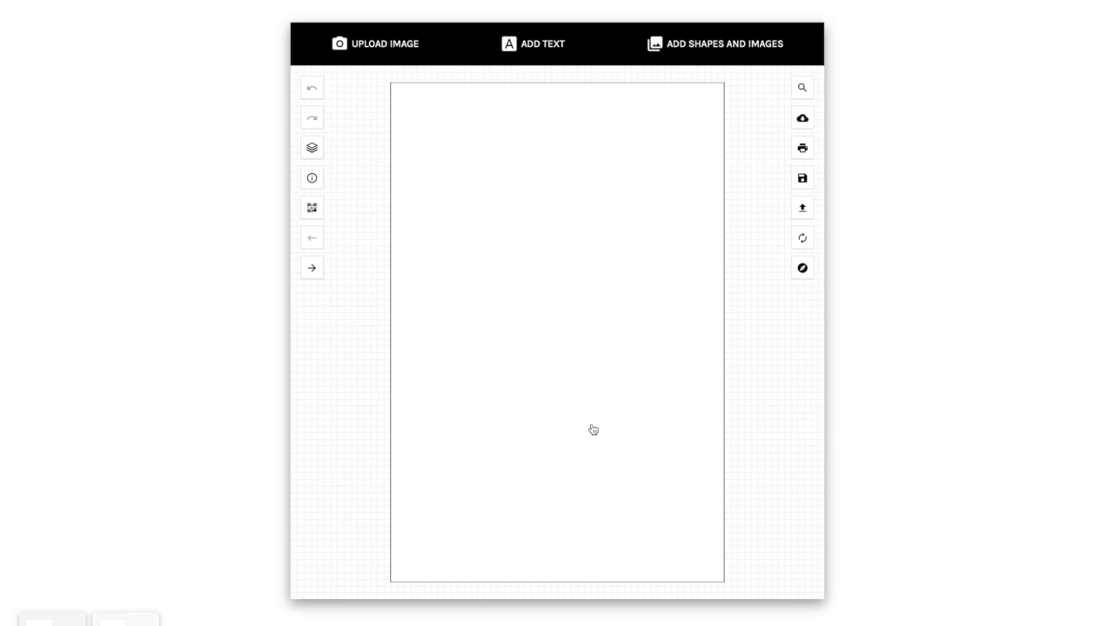
click(802, 268)
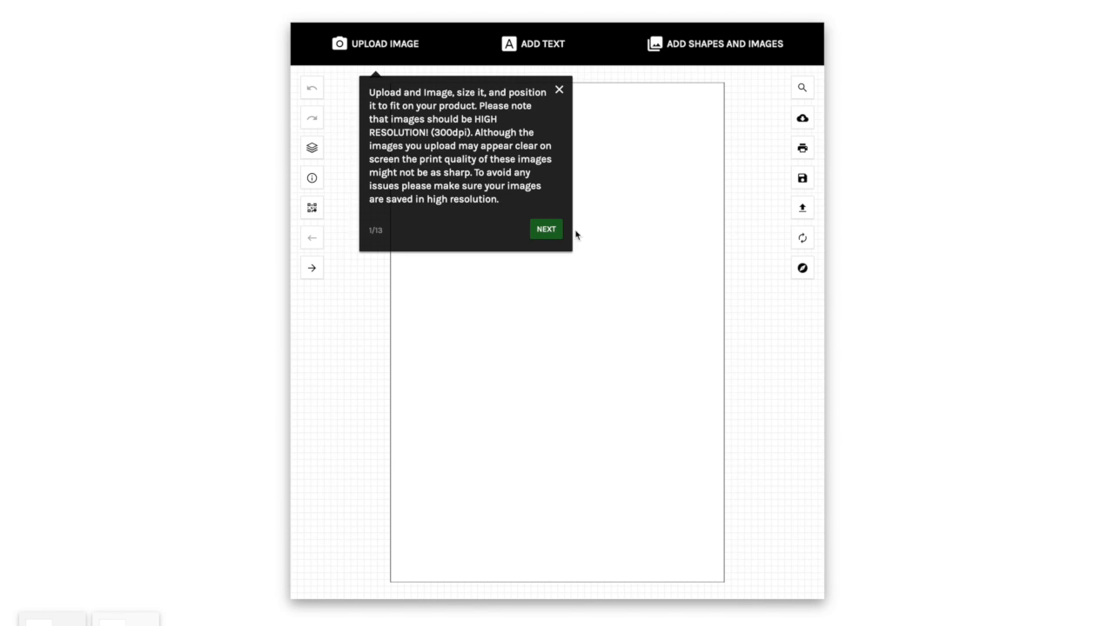
click(547, 231)
click(703, 150)
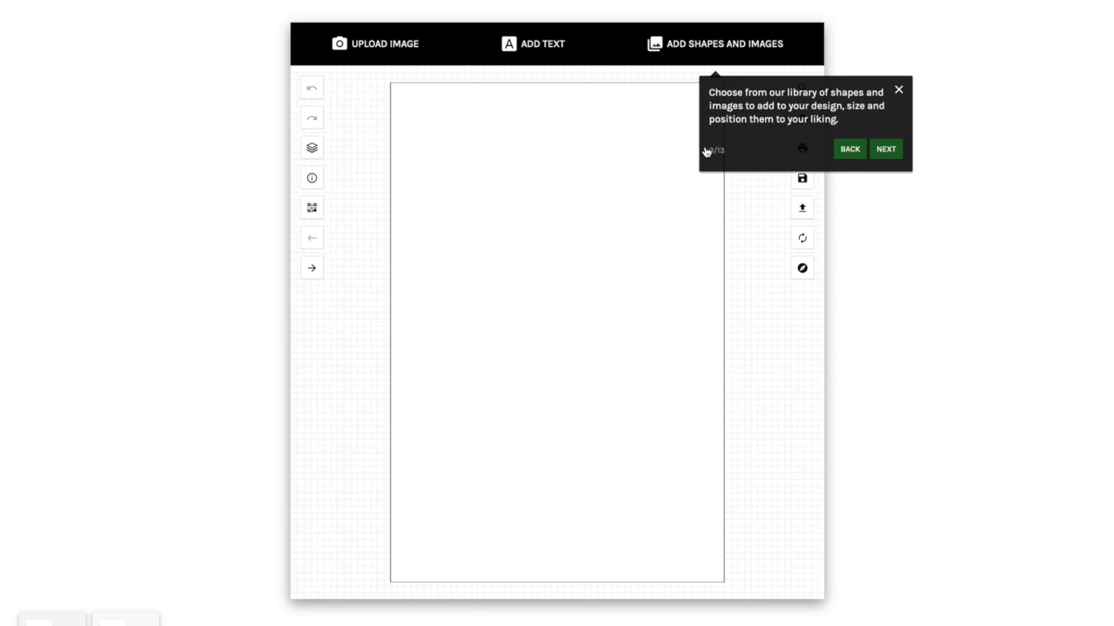
click(900, 91)
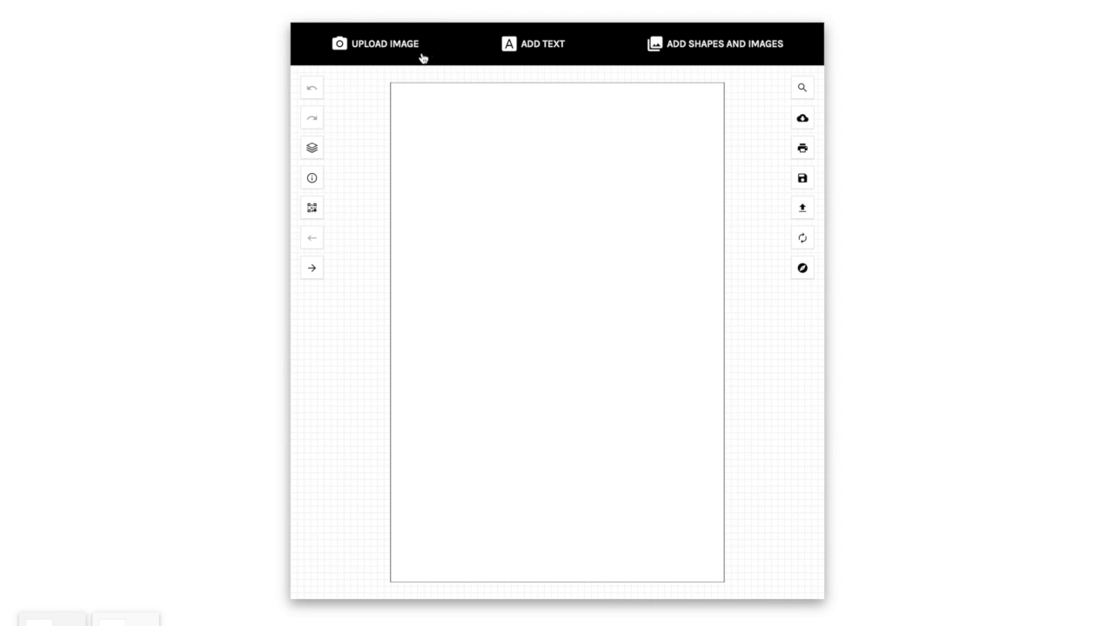
Upload the photo of the pizza on a wooden board to the blank sign and close the upload window.
click(361, 44)
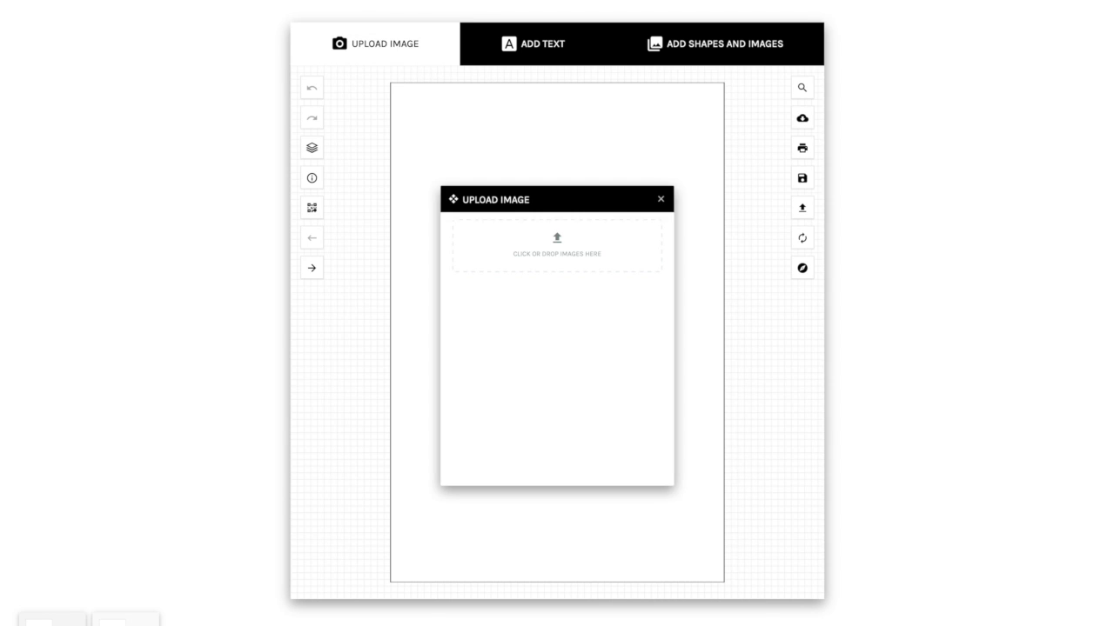
drag(1113, 209, 556, 241)
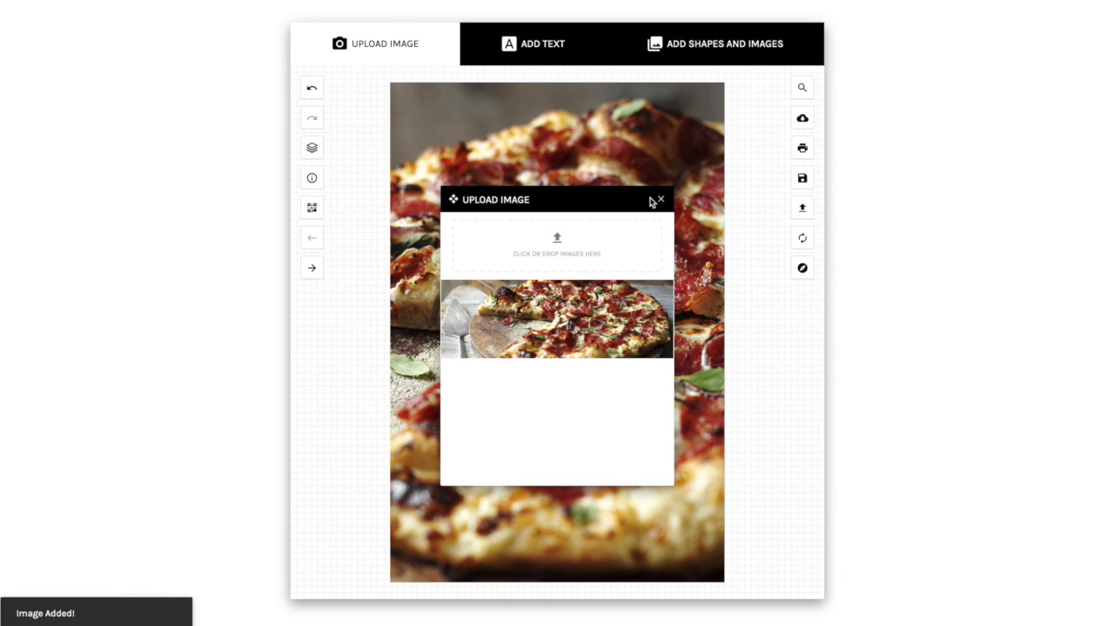
click(660, 201)
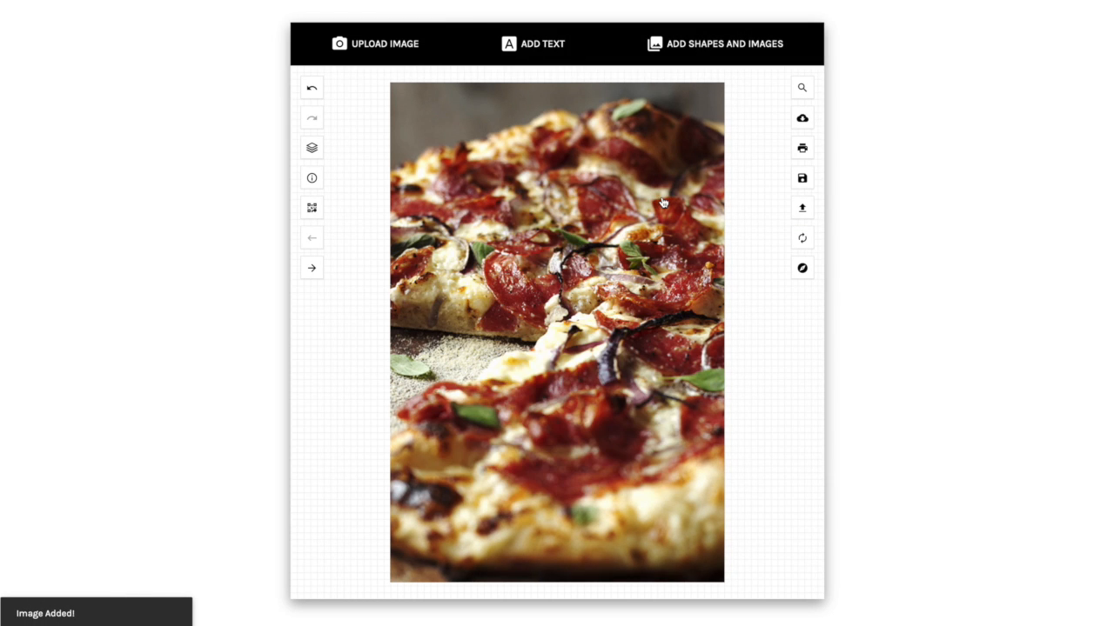
Scale the pizza-board image to 0.38 with its proportions locked, keeping the rotation at 0.
click(542, 311)
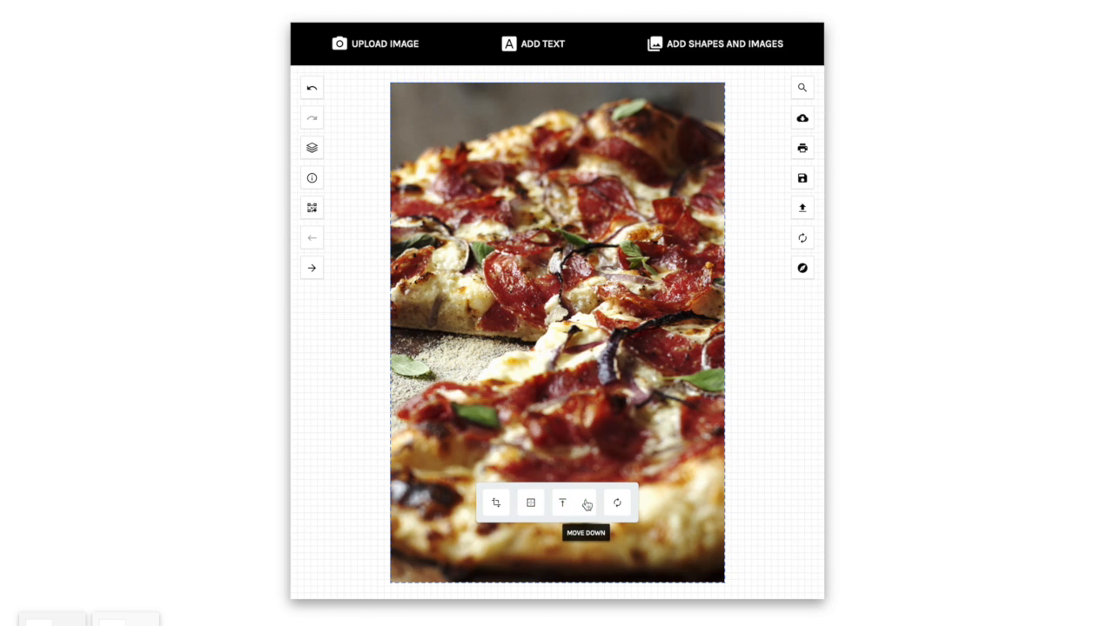
click(495, 506)
mouse_move(536, 510)
mouse_down()
mouse_move(549, 509)
mouse_move(538, 509)
mouse_up()
click(497, 533)
drag(538, 509, 522, 509)
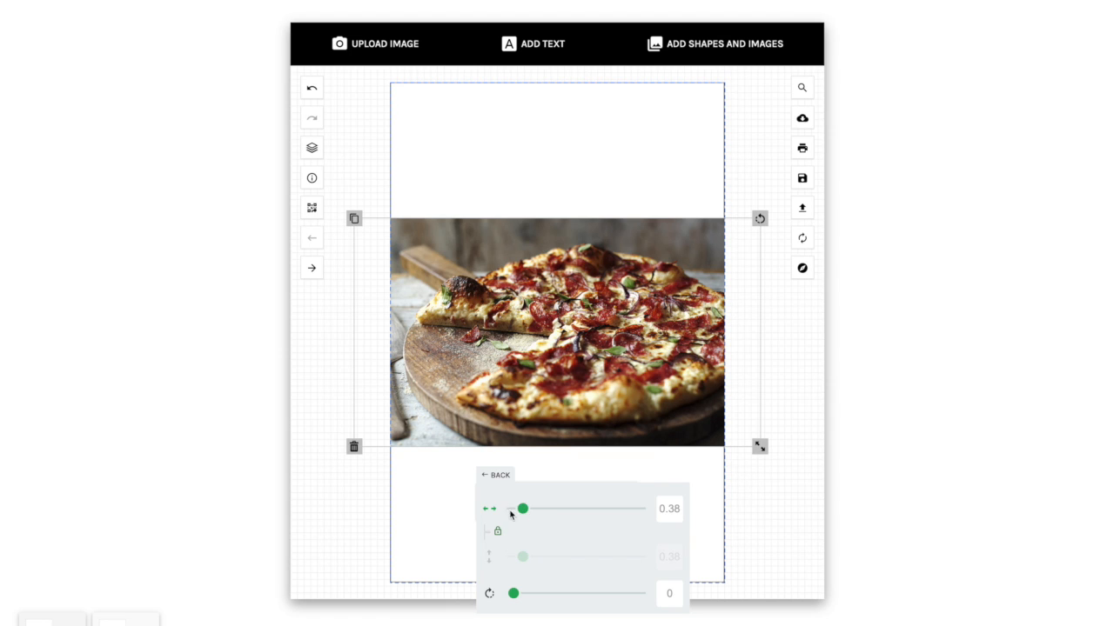
mouse_move(514, 593)
mouse_down()
mouse_move(529, 594)
mouse_move(505, 594)
mouse_up()
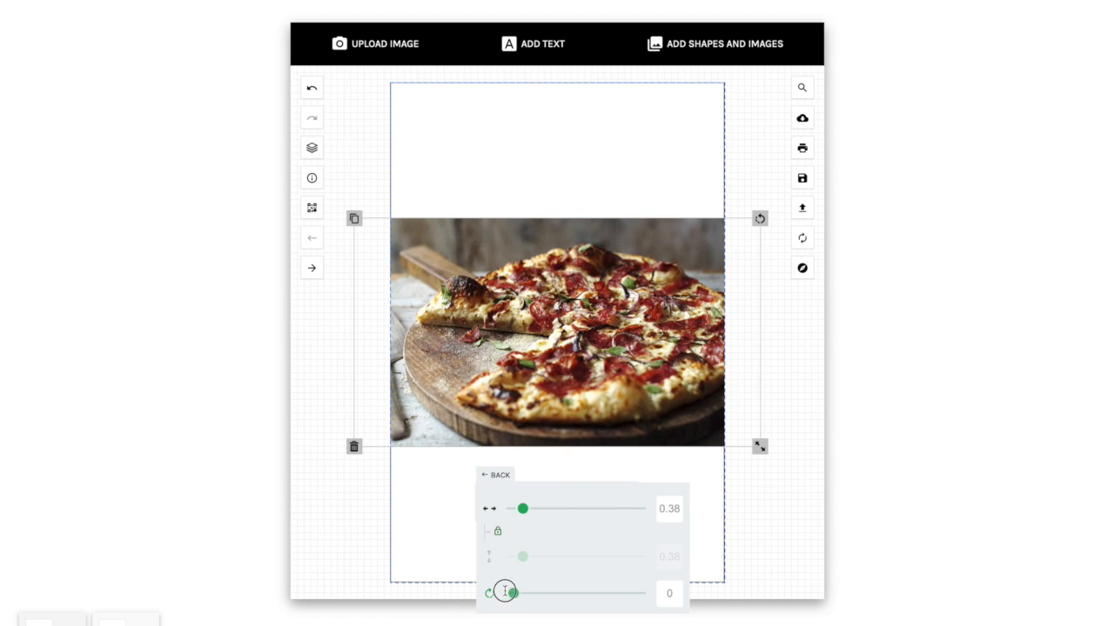
click(494, 476)
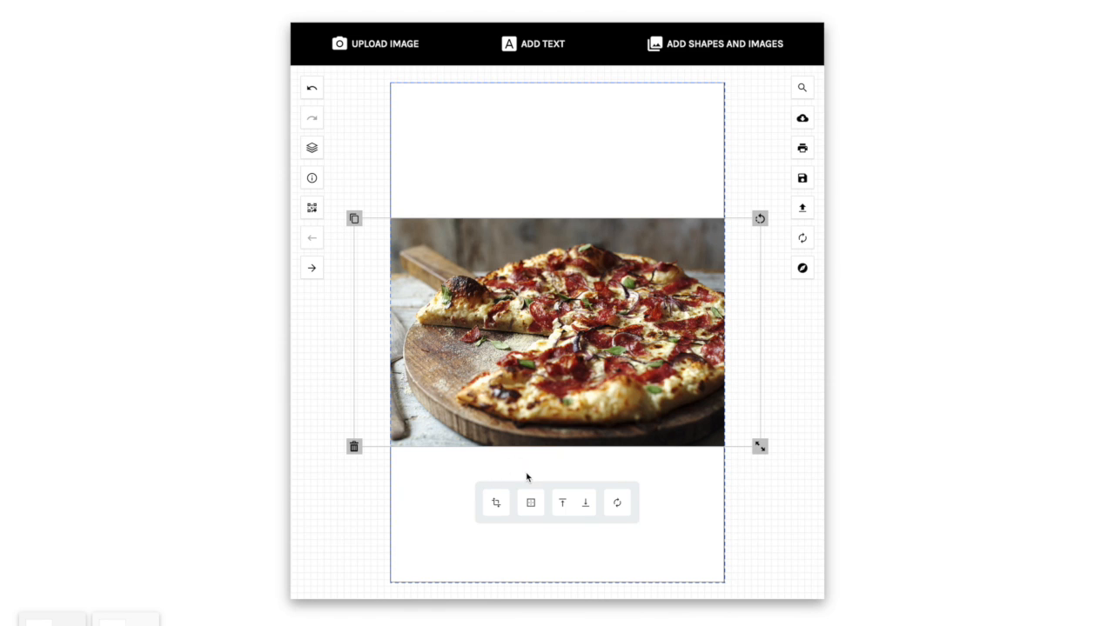
Move the pizza-board image, try the bottom and right alignments, and align it to the sign's top and left edges.
drag(527, 393, 544, 369)
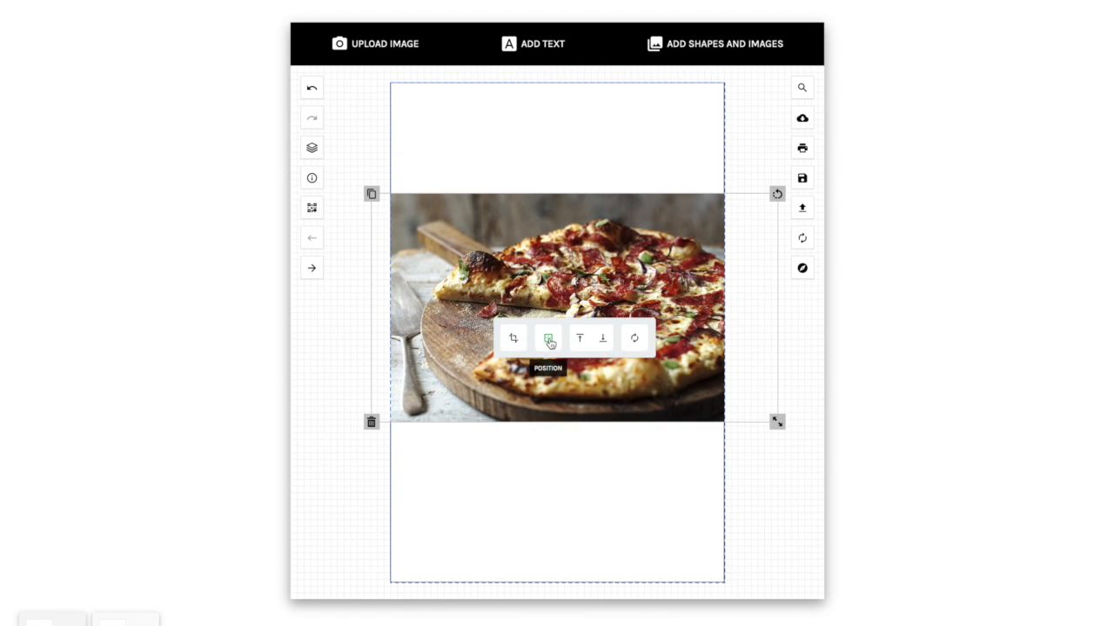
click(549, 340)
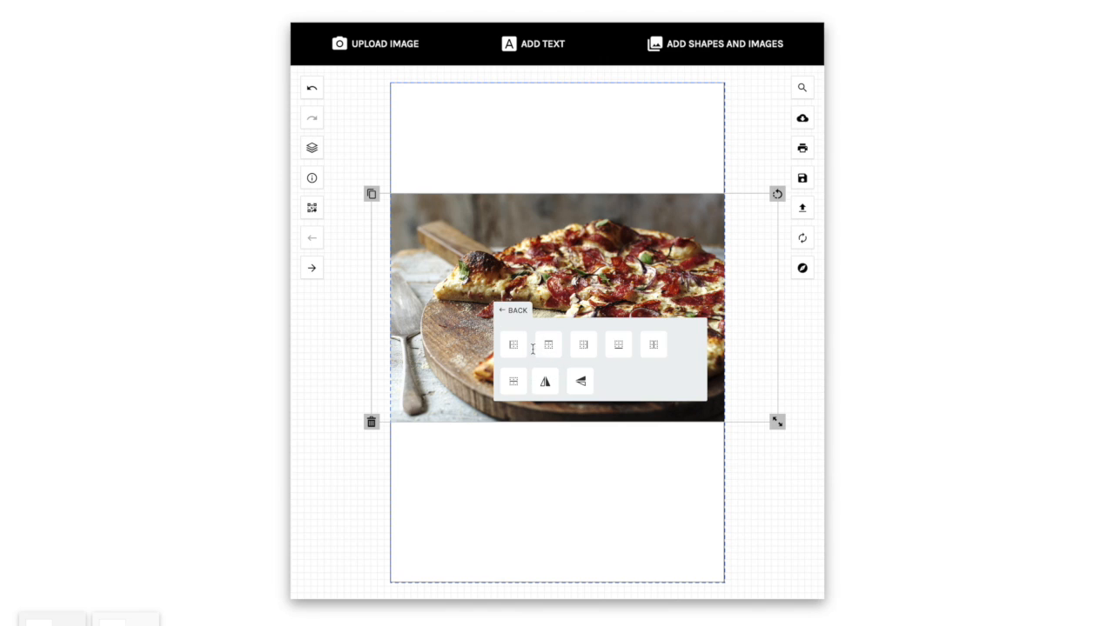
click(616, 348)
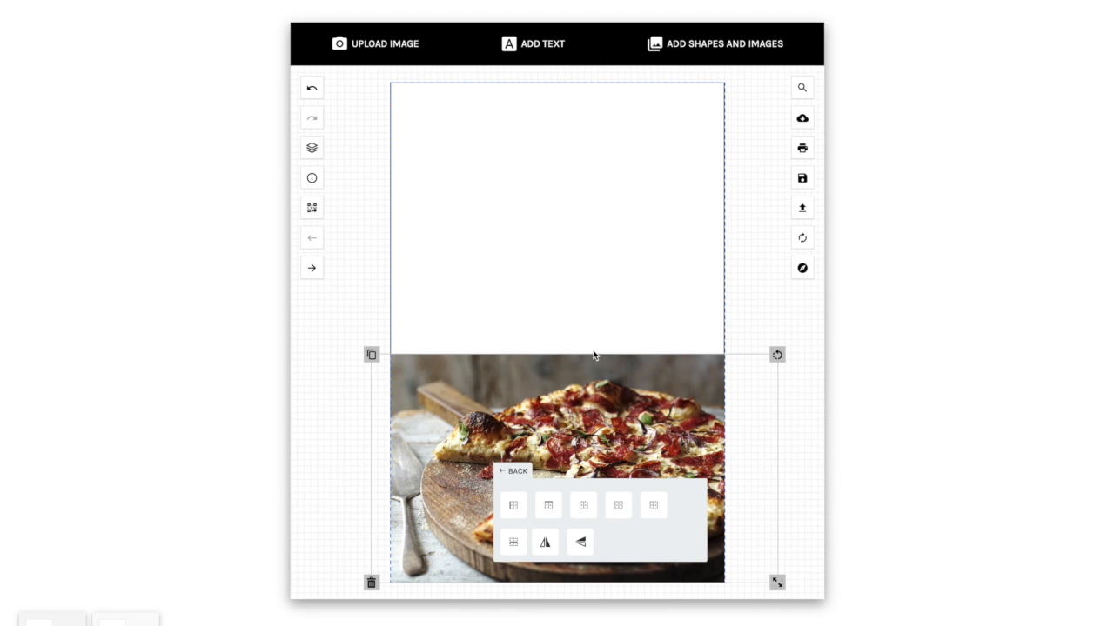
click(589, 514)
click(495, 507)
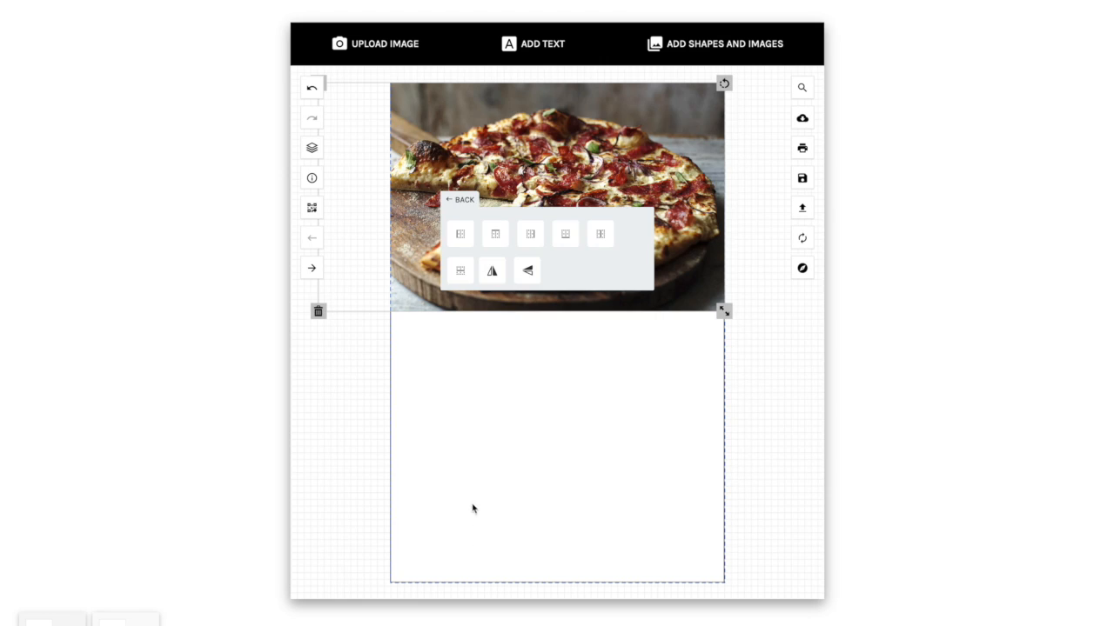
click(461, 235)
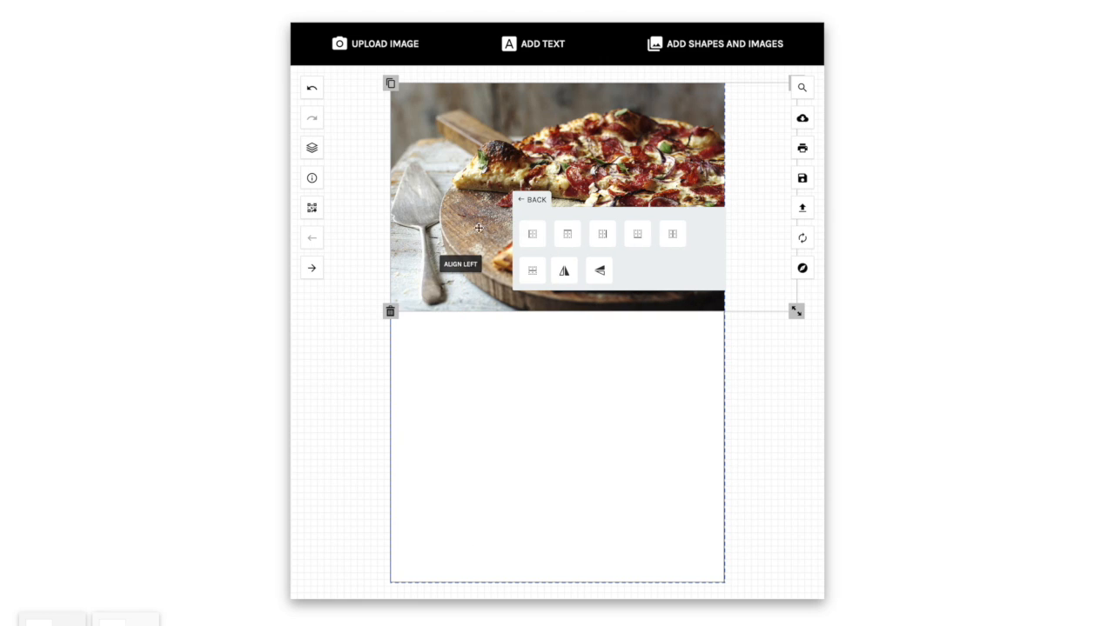
Try a vertical flip on the pizza-board image and flip it back upright.
click(601, 273)
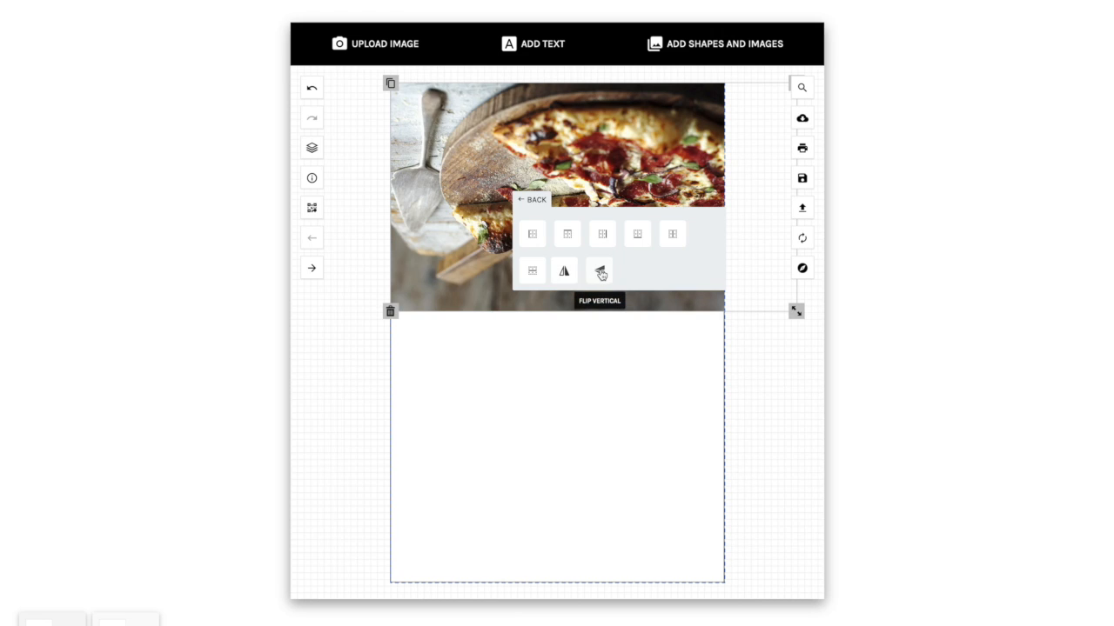
click(601, 273)
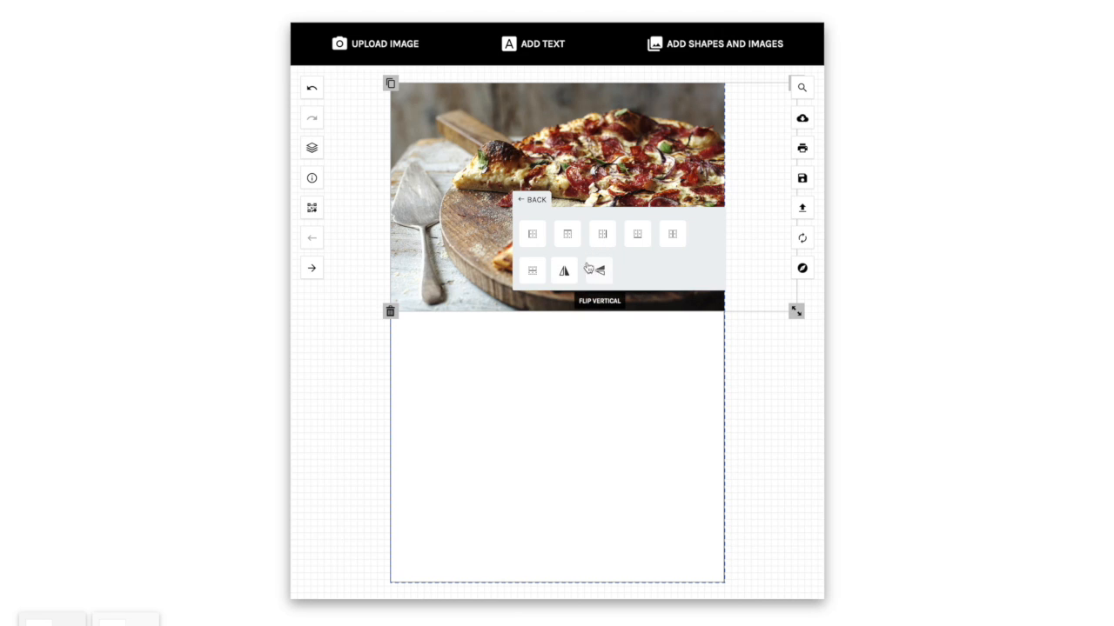
click(534, 200)
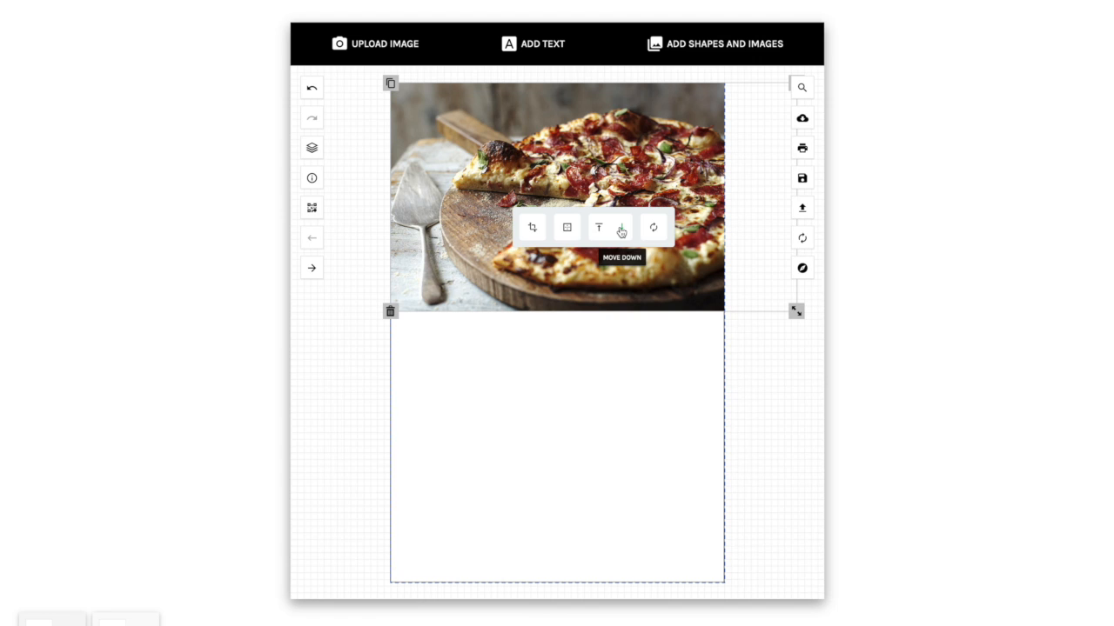
Upload the close-up pizza photo and move it down one layer, behind the pizza-board image.
click(396, 41)
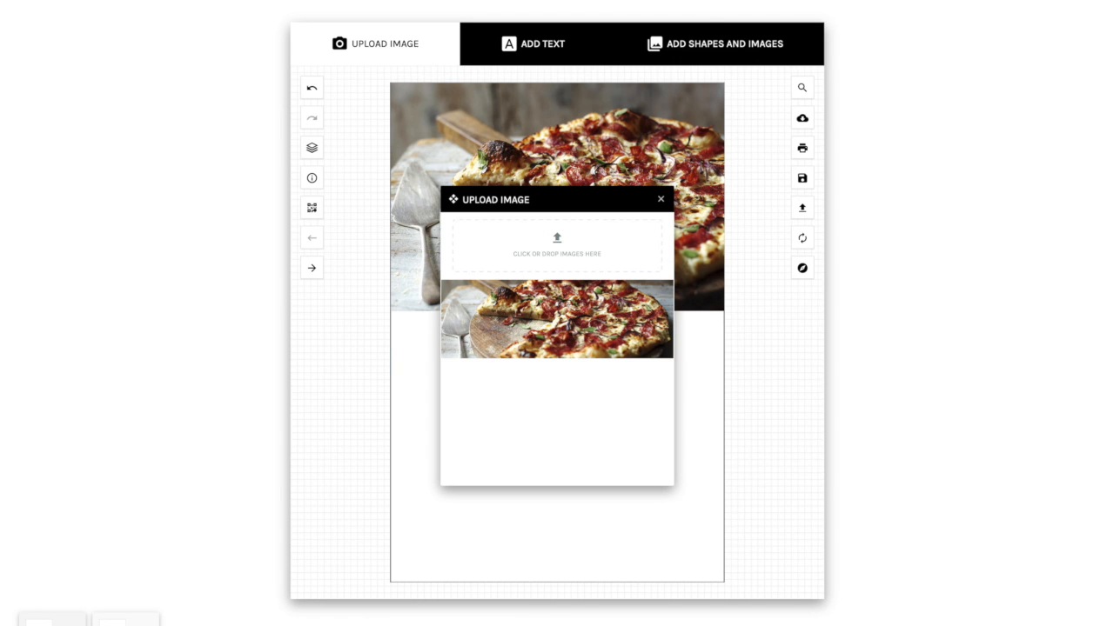
drag(1112, 168, 560, 236)
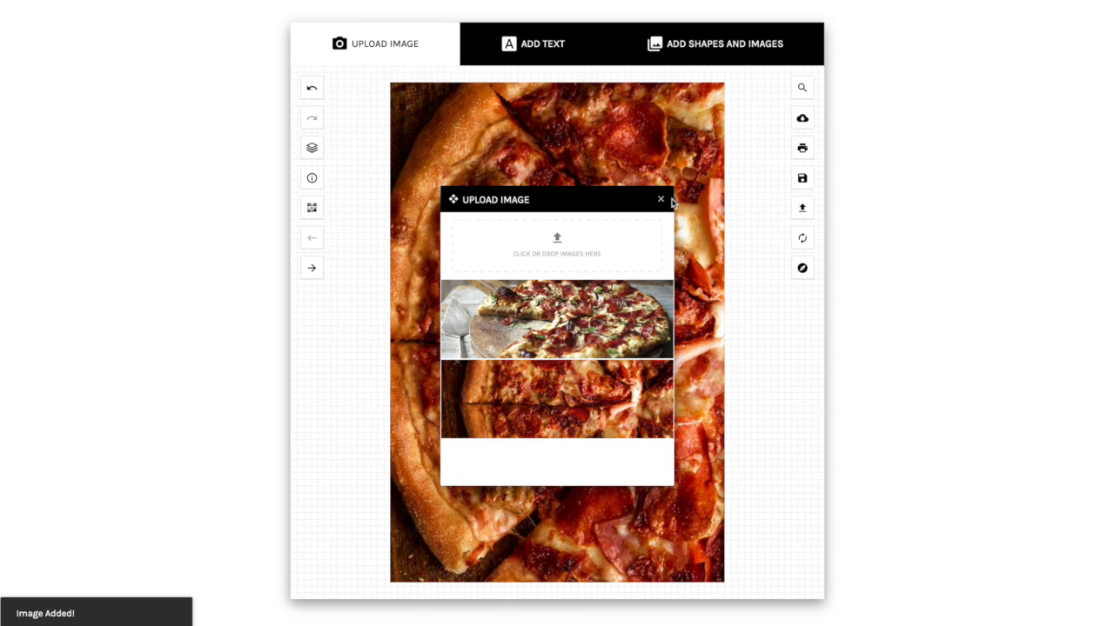
click(660, 199)
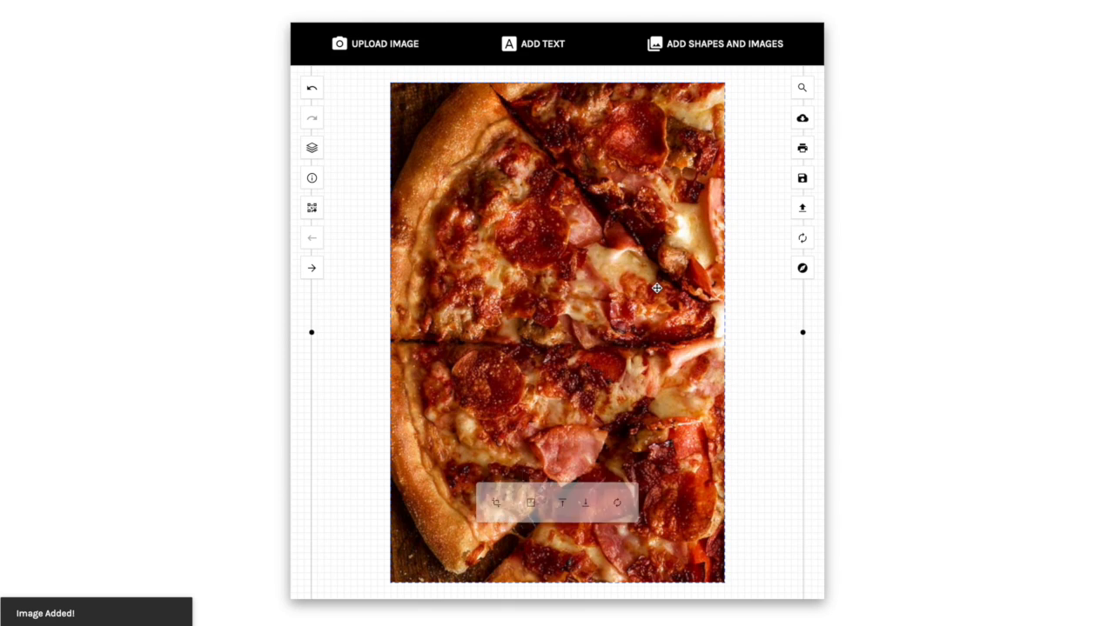
click(586, 509)
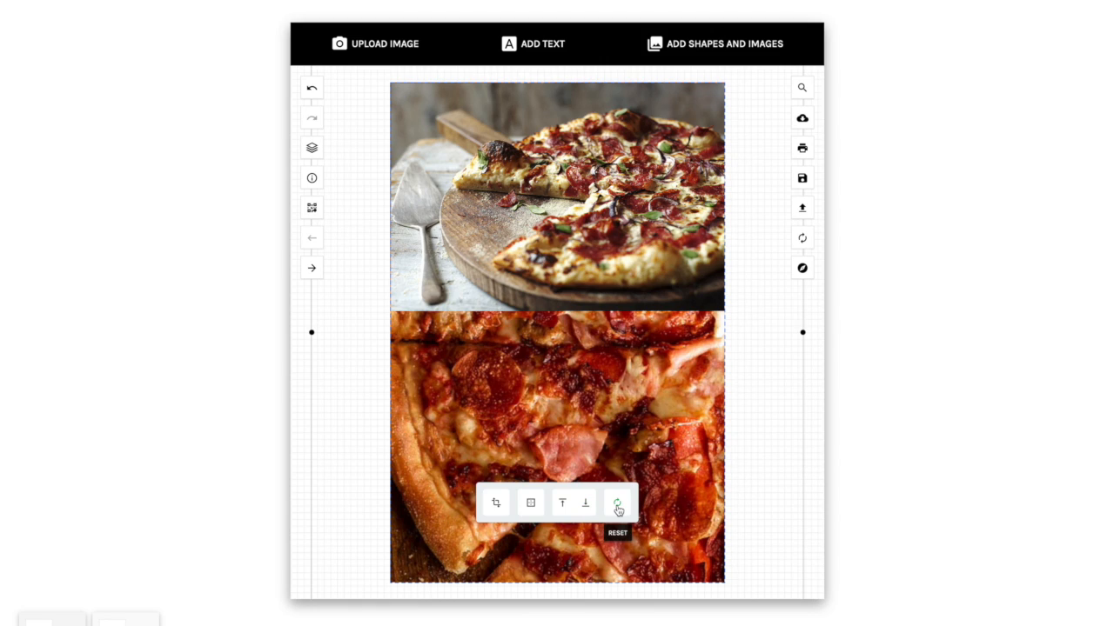
Duplicate the pizza-board image, try moving, rotating and shrinking the copy, and delete it.
click(457, 177)
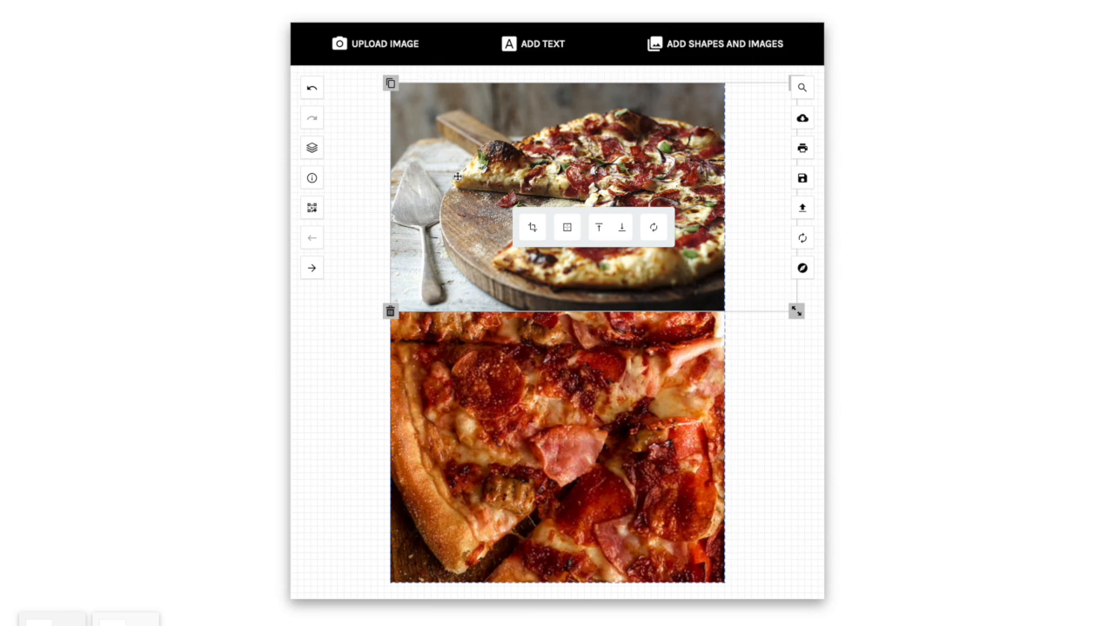
click(391, 84)
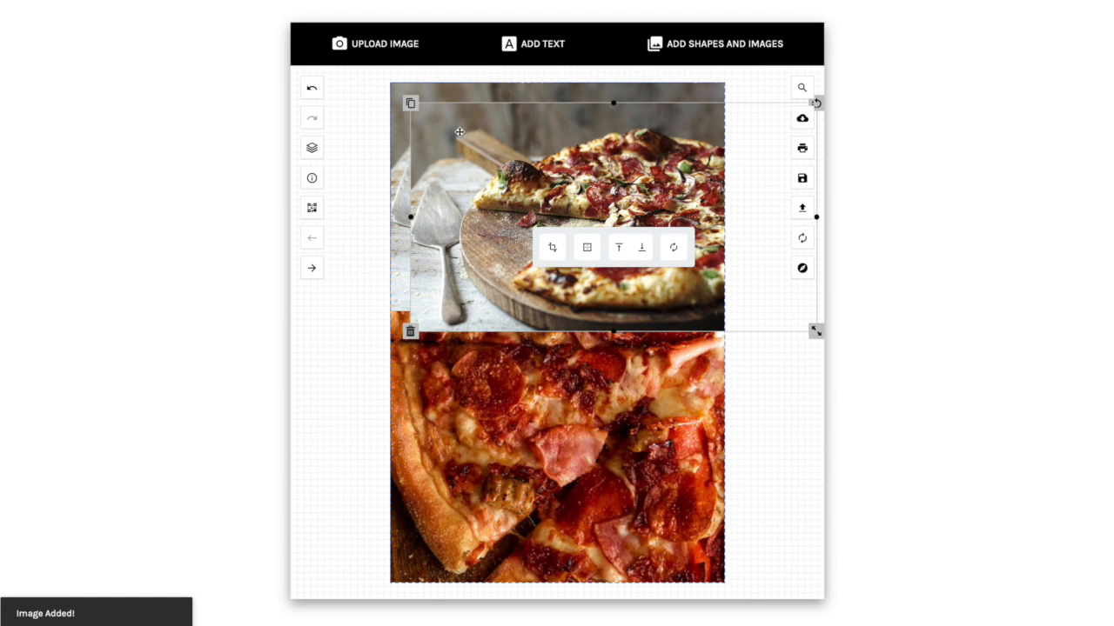
drag(464, 138, 412, 175)
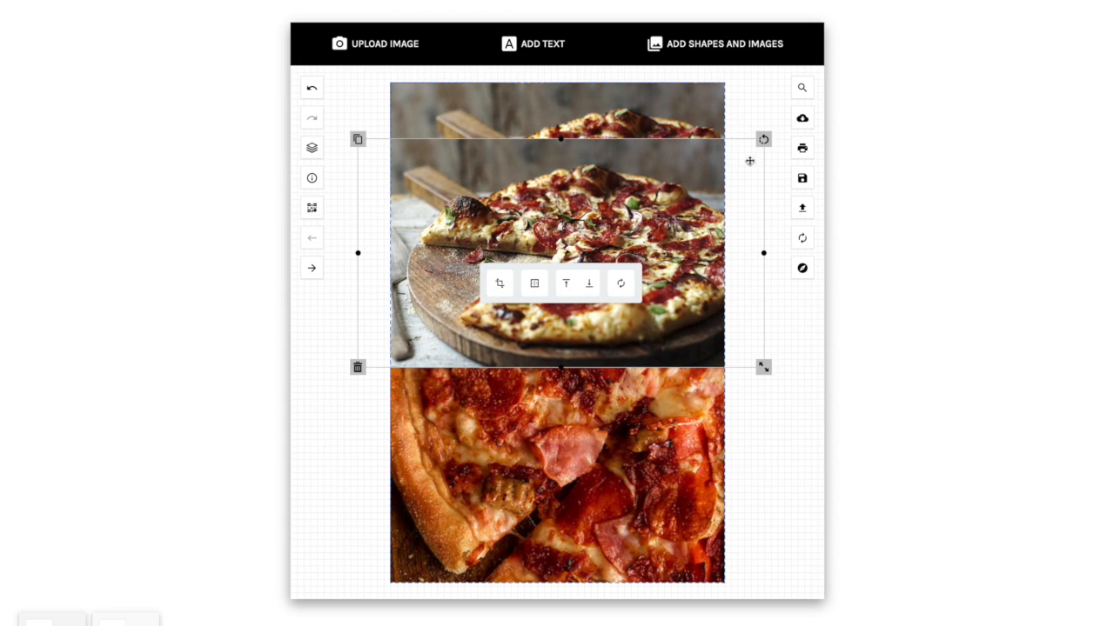
drag(763, 139, 715, 196)
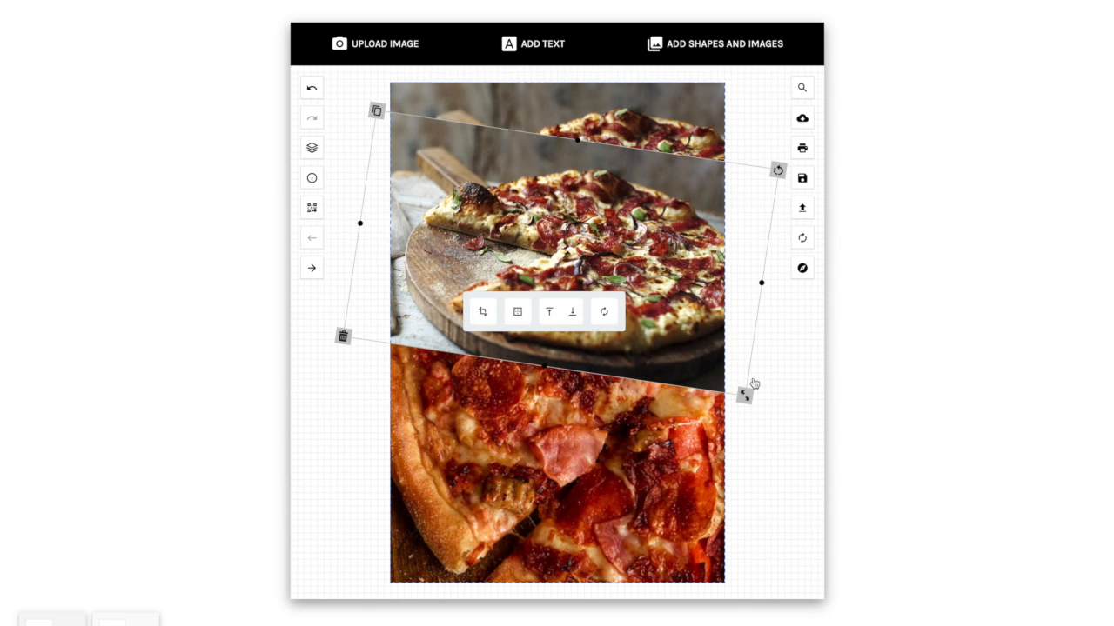
drag(745, 395, 685, 349)
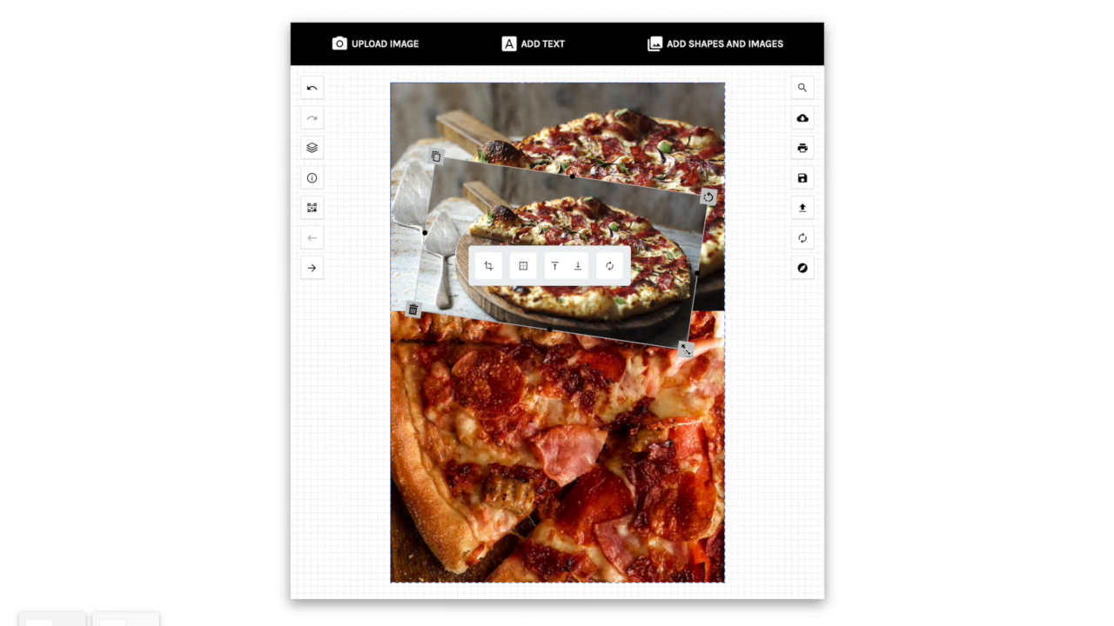
click(413, 311)
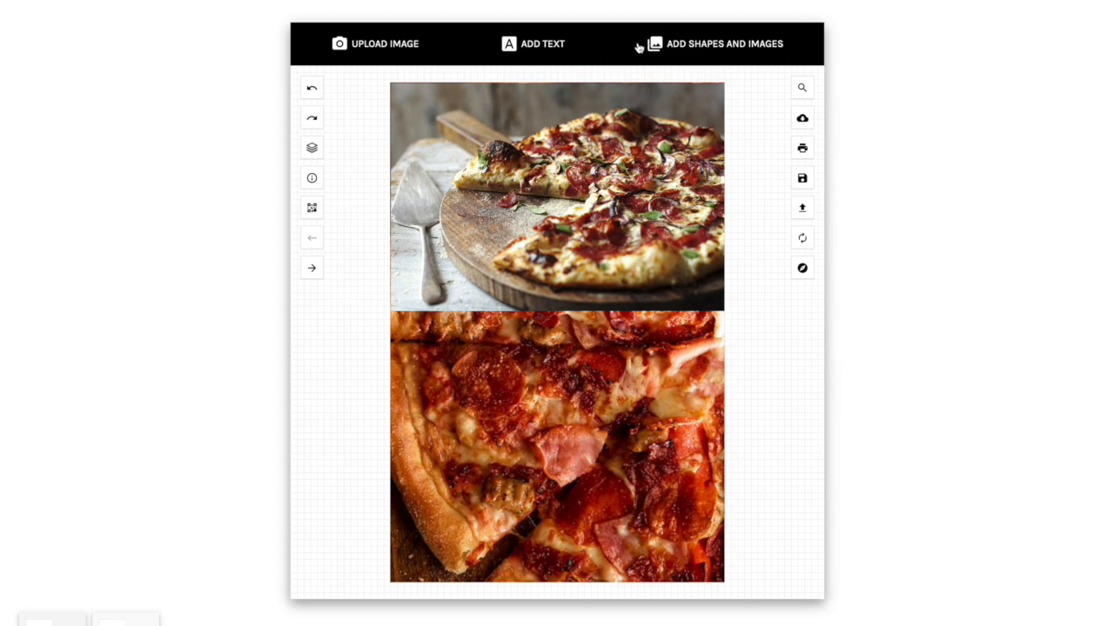
Add the text "Lunch Specials" to the sign and close the text window.
click(527, 45)
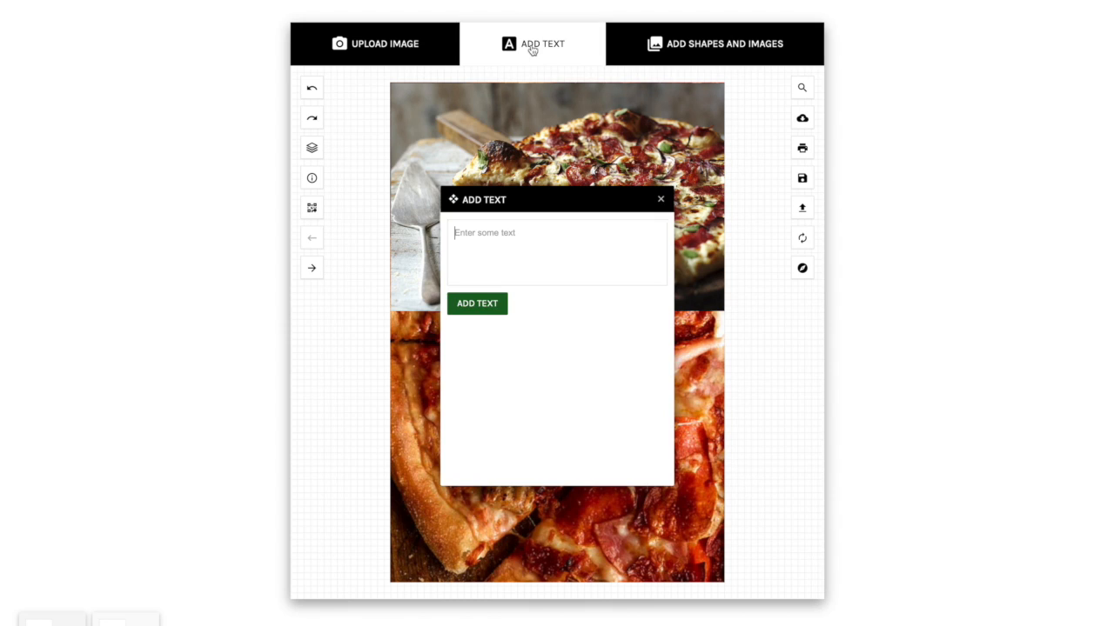
text(Lunch Specials)
click(488, 305)
click(660, 200)
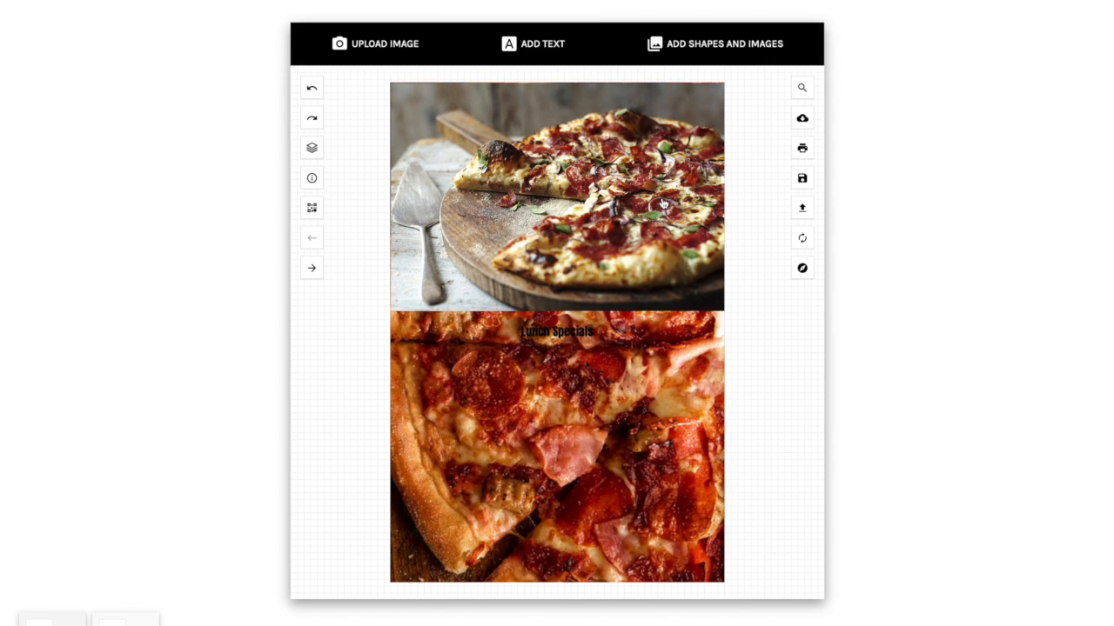
Set the fill colour of the "Lunch Specials" text to near-white #fffdfd.
click(548, 335)
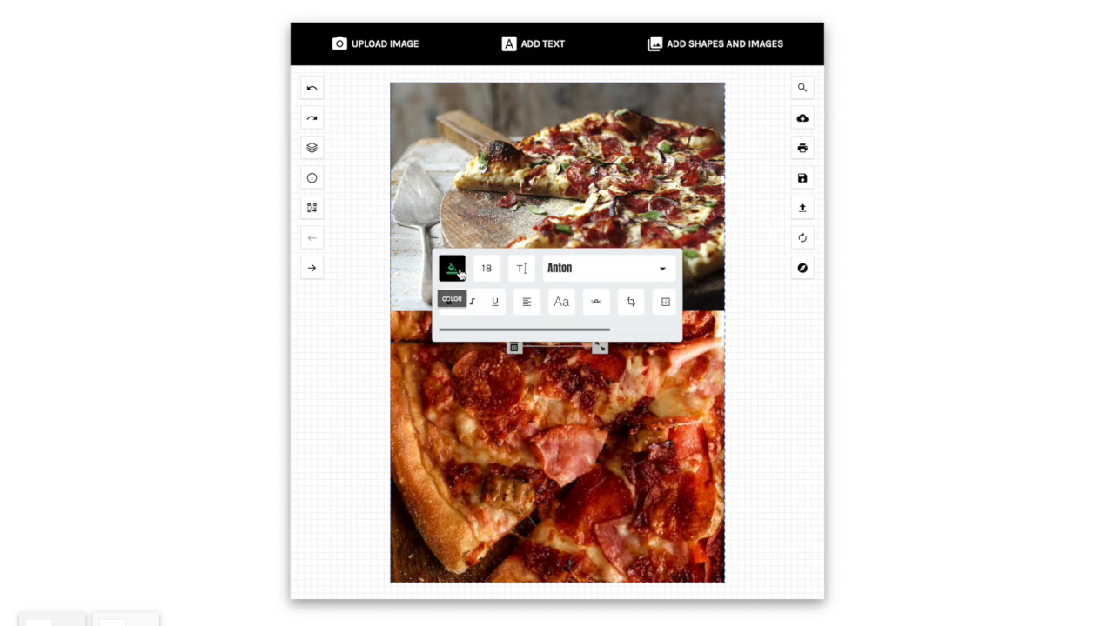
click(455, 270)
click(440, 259)
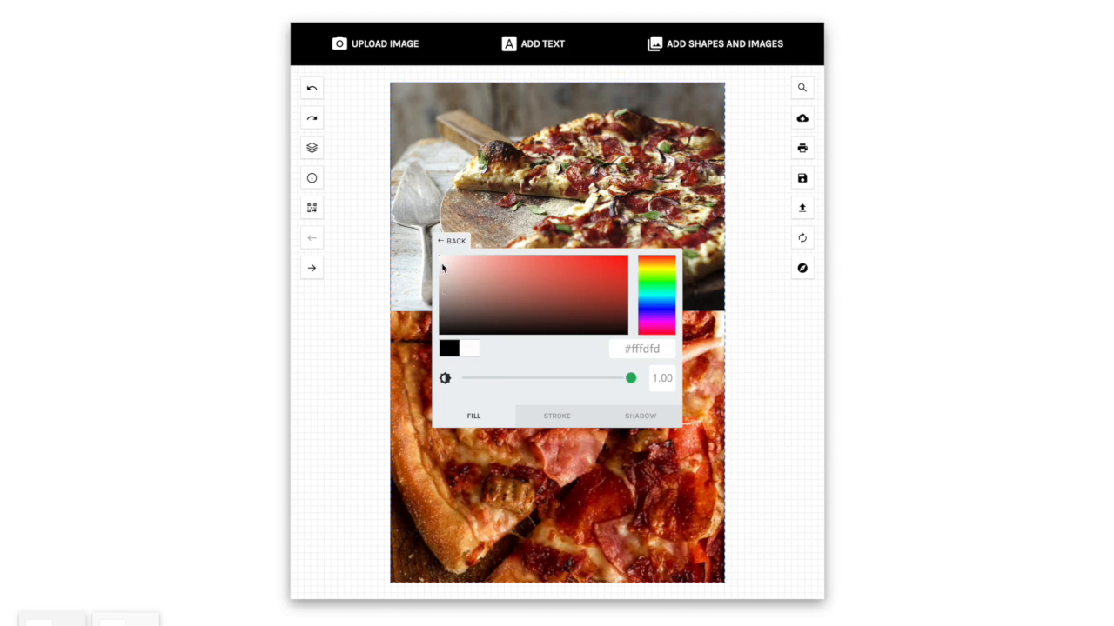
click(467, 241)
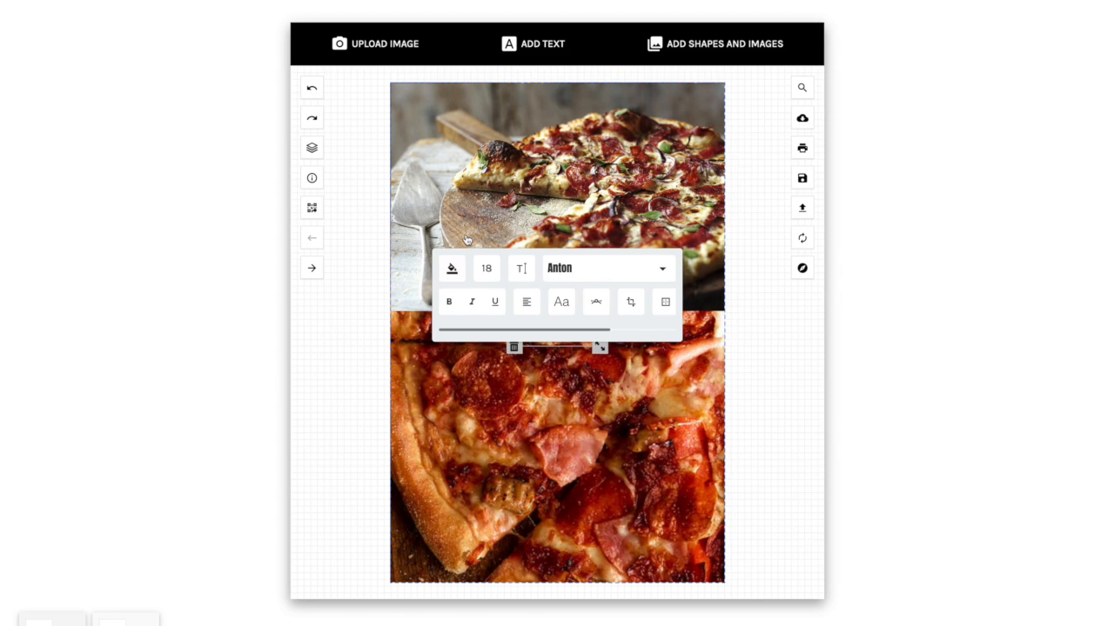
Change the font of the "Lunch Specials" text to Mountains of Christmas.
click(575, 268)
scroll(534, 318, down, 3)
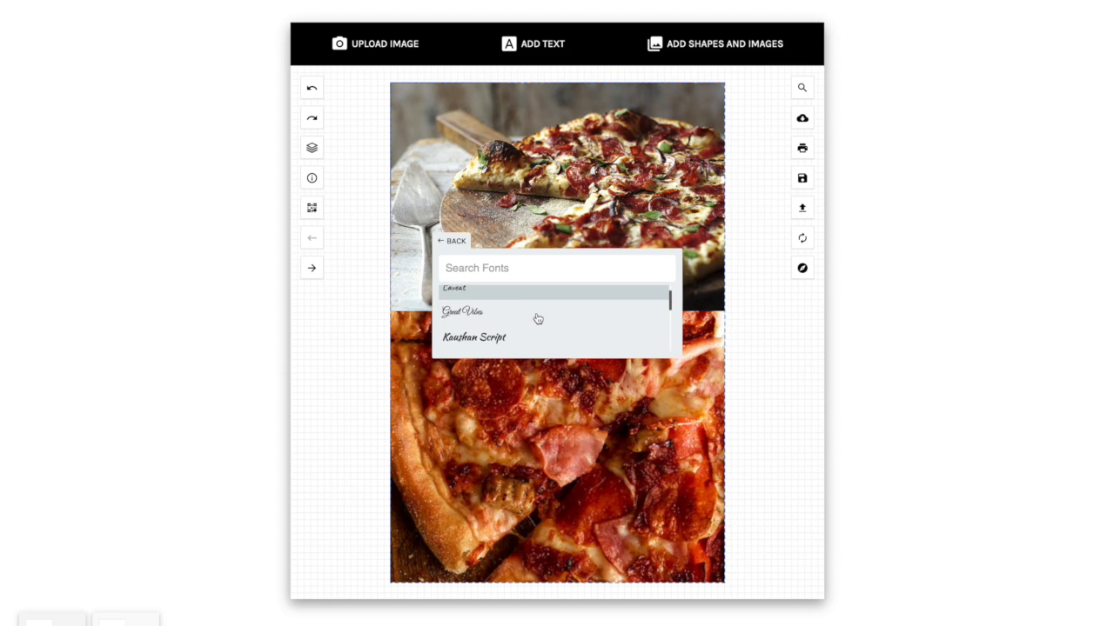
scroll(503, 328, down, 4)
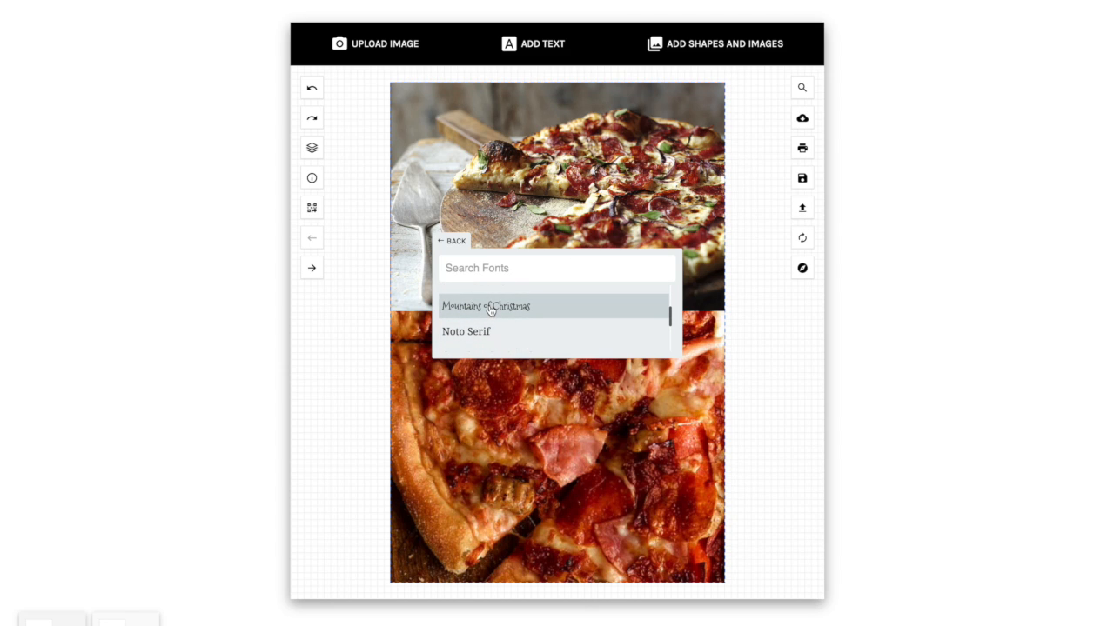
click(487, 306)
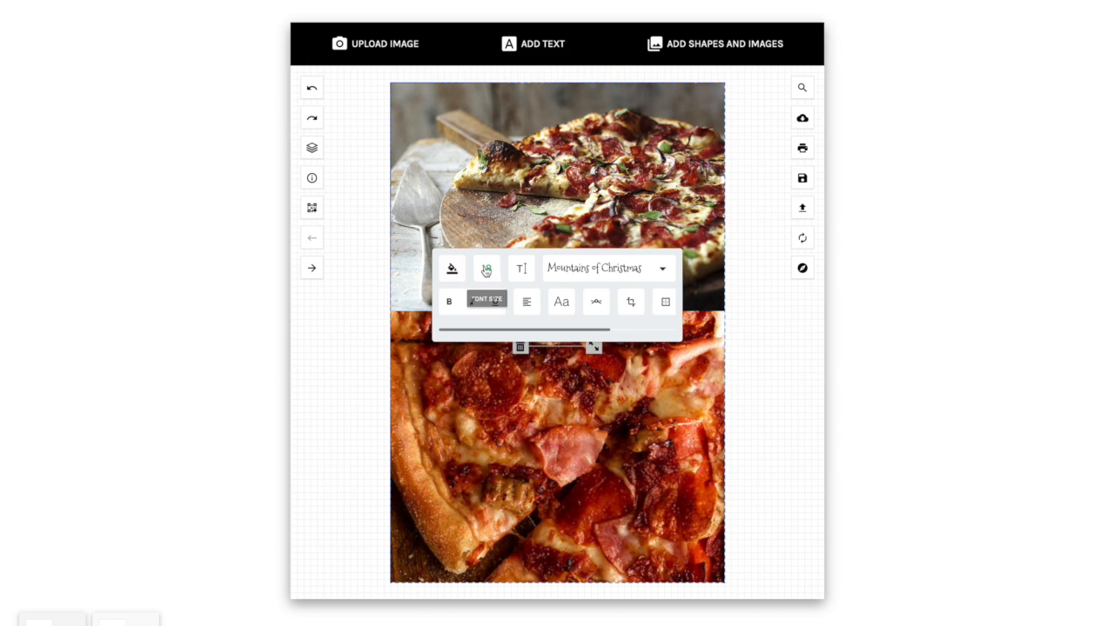
Enlarge the "Lunch Specials" text to font size 92, keeping its letter spacing at 0.
click(486, 268)
drag(473, 277, 485, 274)
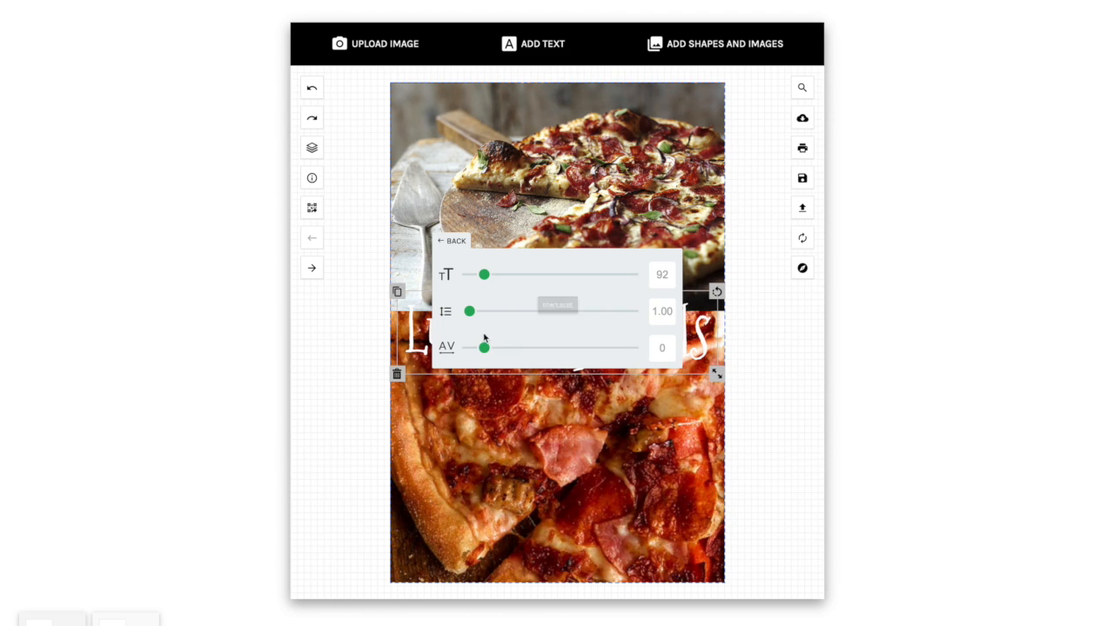
drag(484, 347, 485, 349)
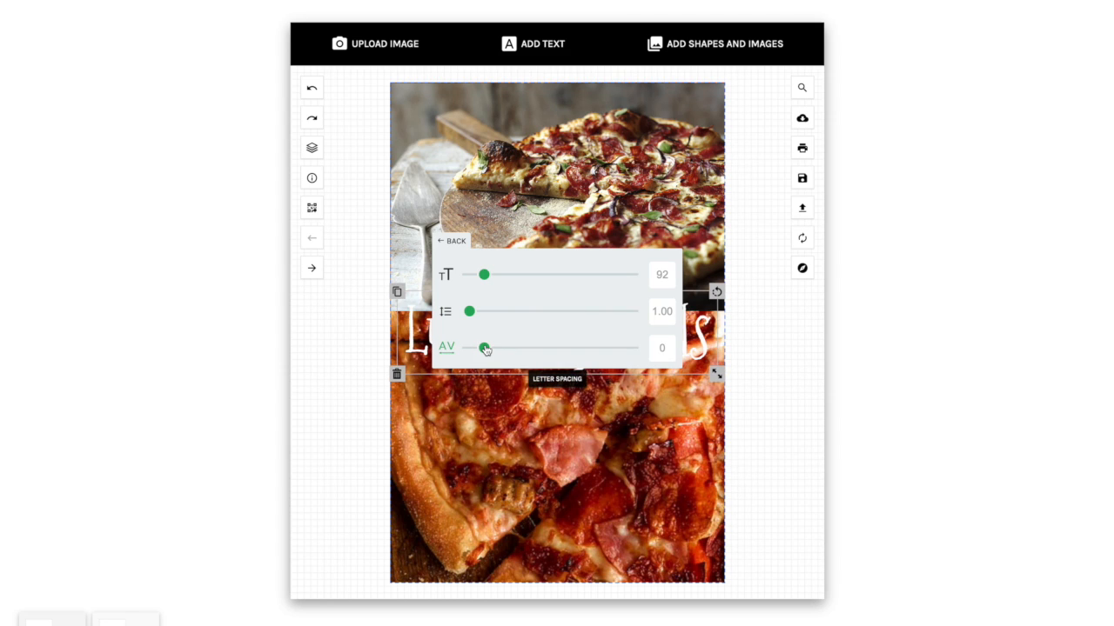
click(456, 243)
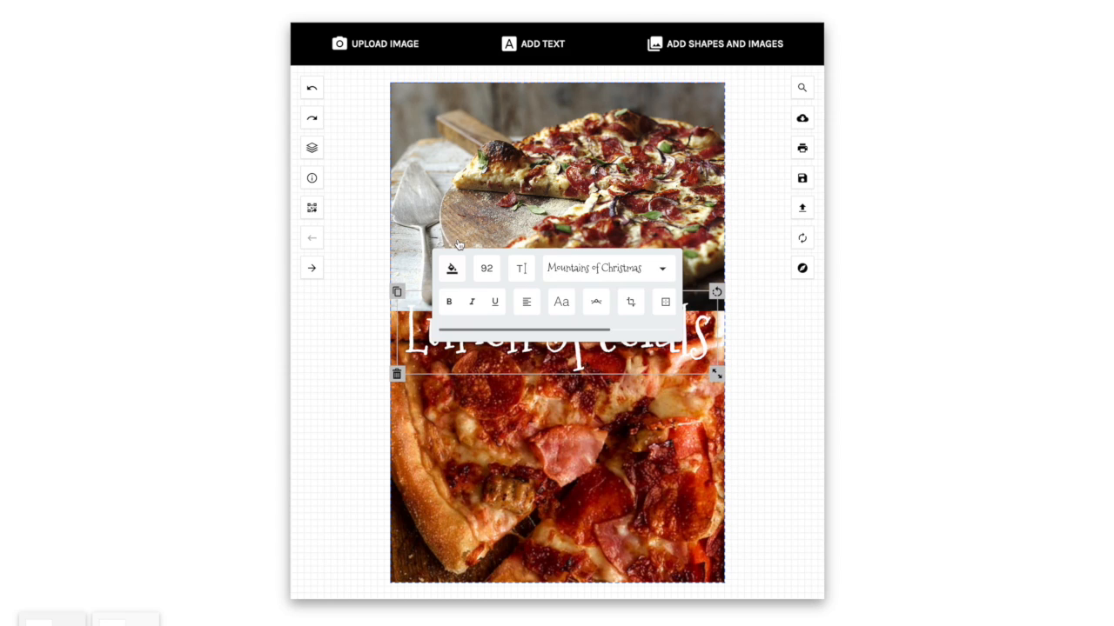
Try curving the "Lunch Specials" text with a radius of 154, and switch the curve off again.
click(596, 302)
click(459, 292)
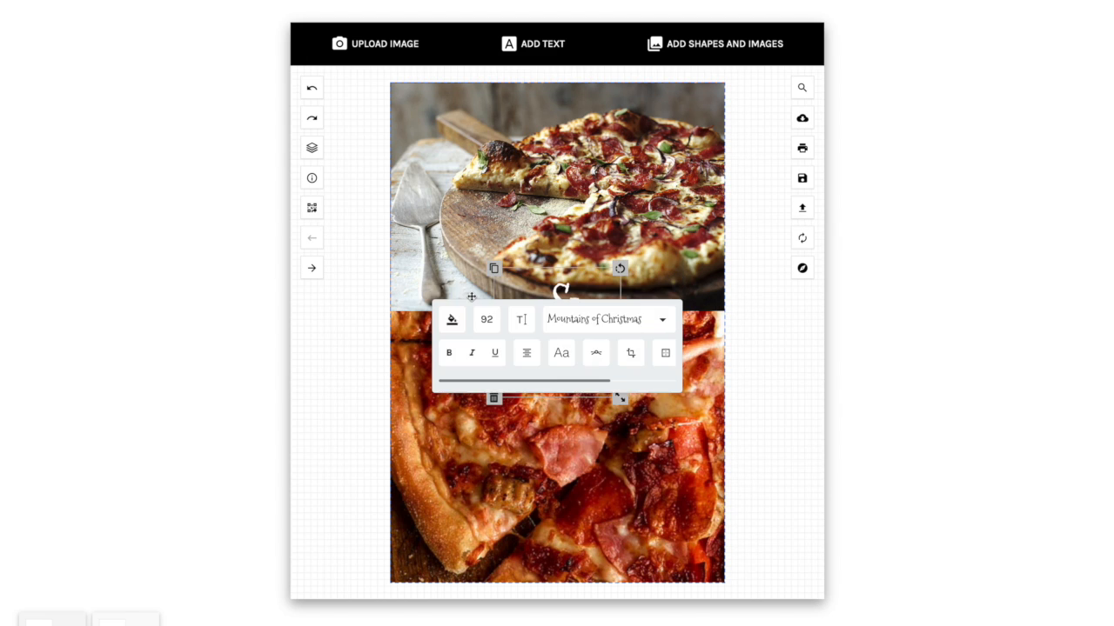
drag(534, 347, 592, 347)
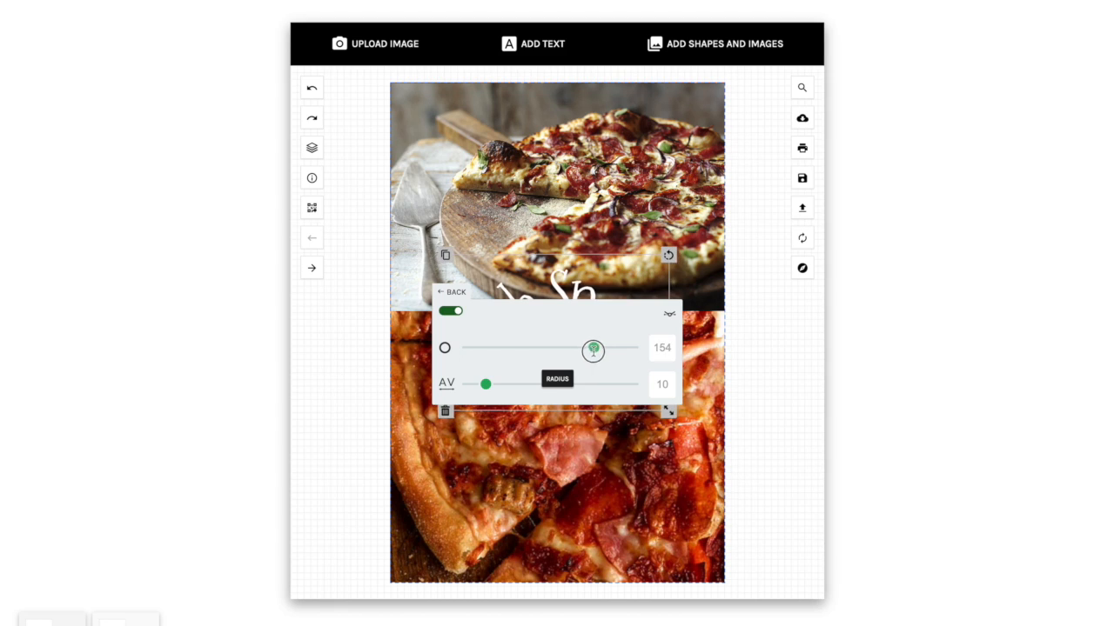
click(452, 312)
click(452, 271)
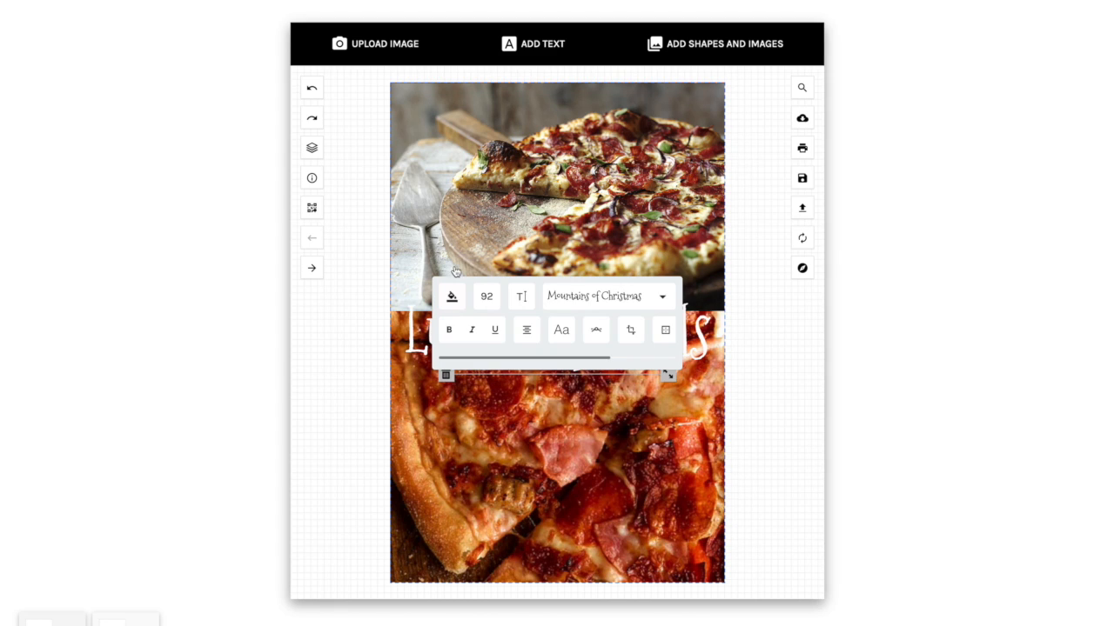
Try rotating the "Lunch Specials" text, return its angle to 0 and deselect it.
click(633, 334)
mouse_move(474, 305)
mouse_down()
mouse_move(497, 303)
mouse_move(482, 303)
mouse_up()
click(452, 301)
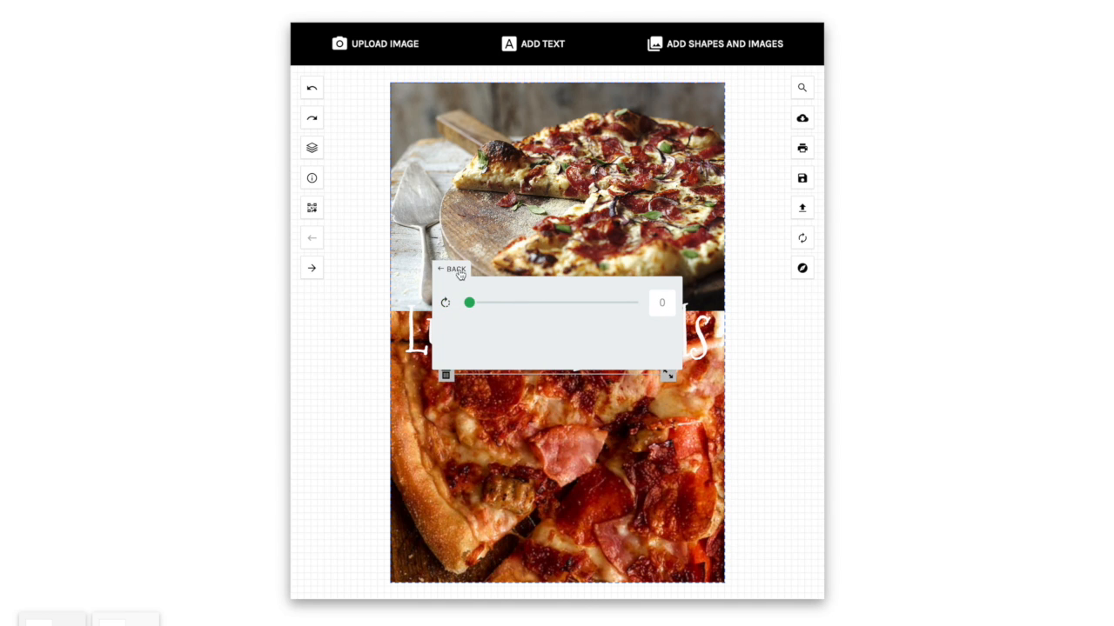
click(455, 269)
click(875, 349)
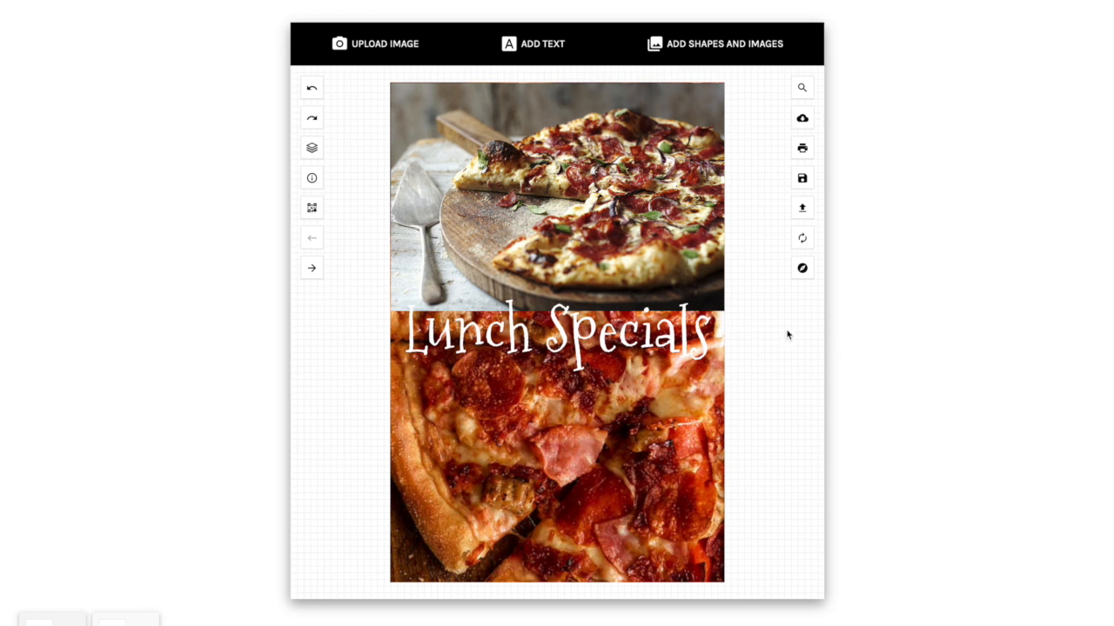
Move the "Lunch Specials" text up over the pizza-board photo, and center it horizontally and vertically on the sign.
drag(579, 333, 587, 252)
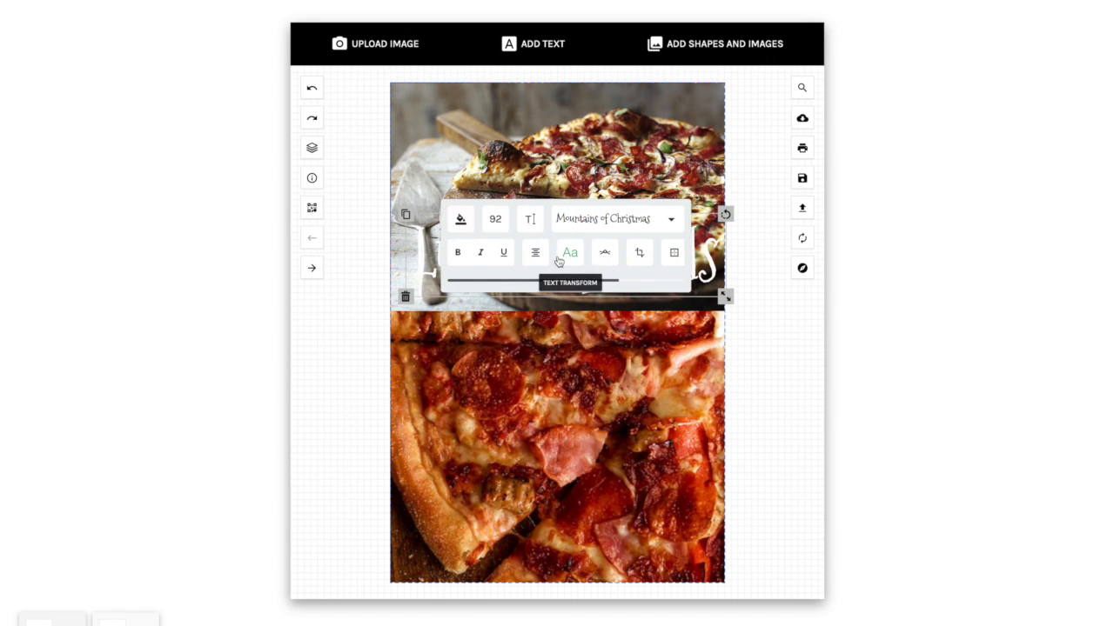
click(674, 255)
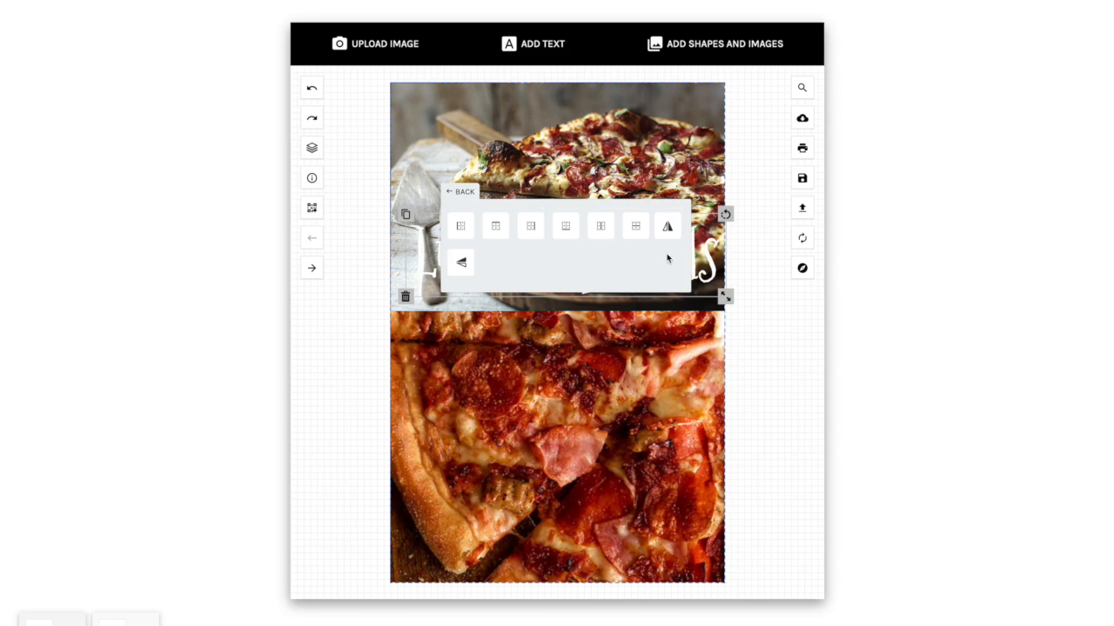
click(599, 228)
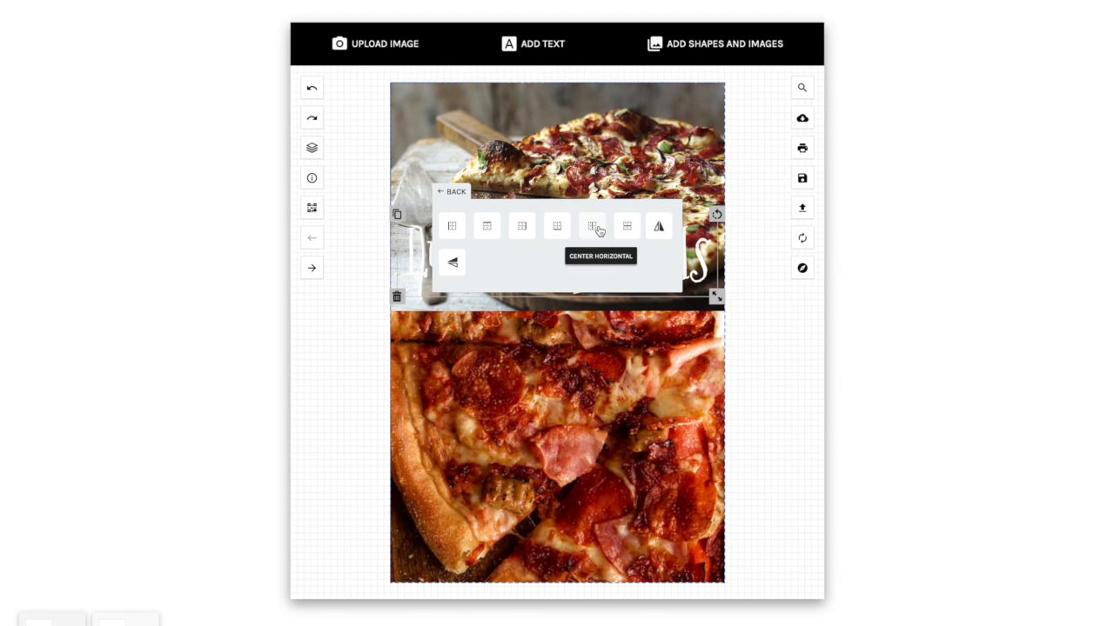
click(630, 229)
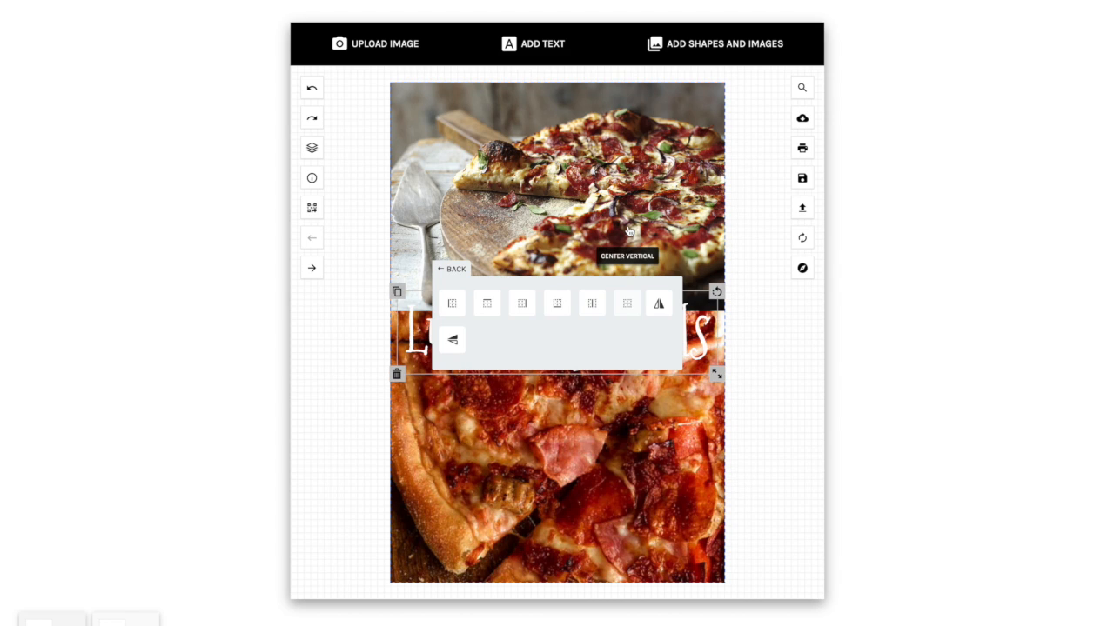
Try flipping the "Lunch Specials" text horizontally, flip it back and deselect it.
click(658, 305)
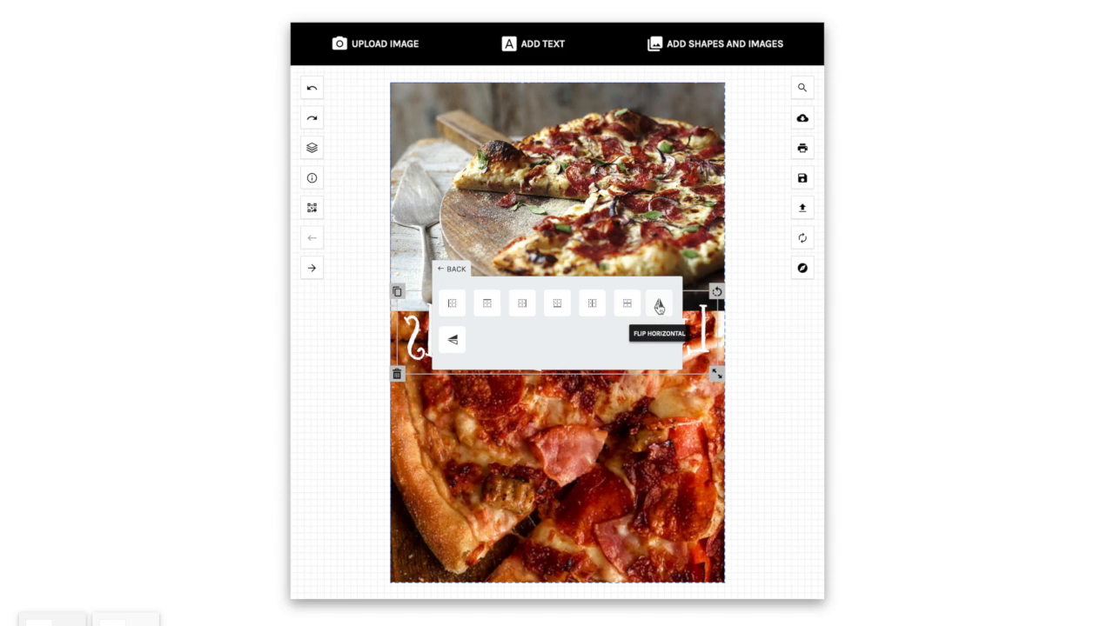
click(659, 306)
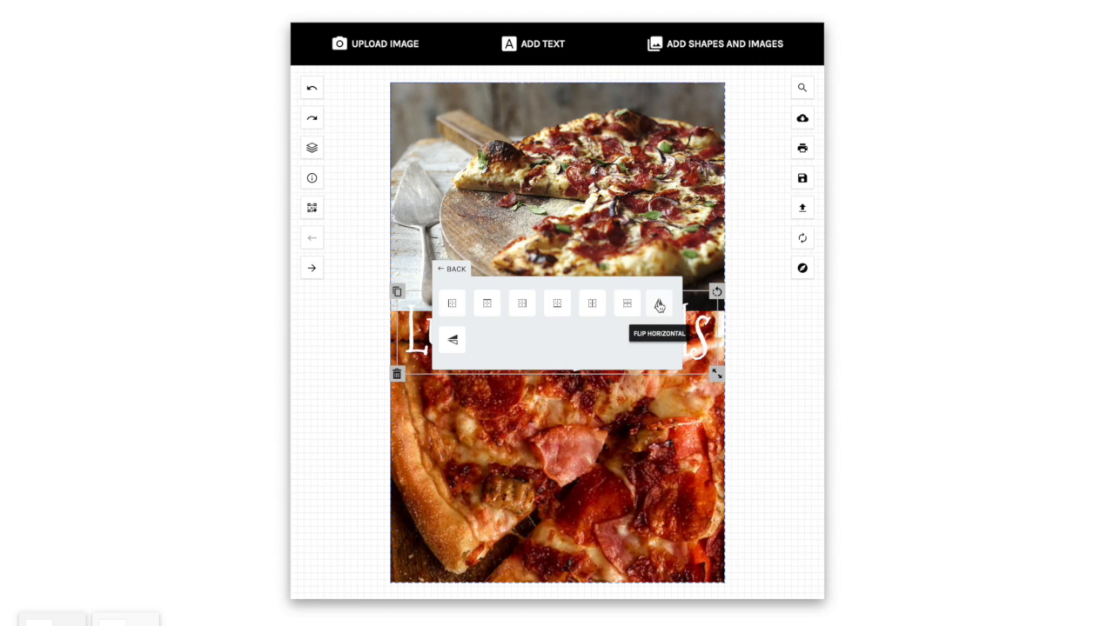
click(456, 270)
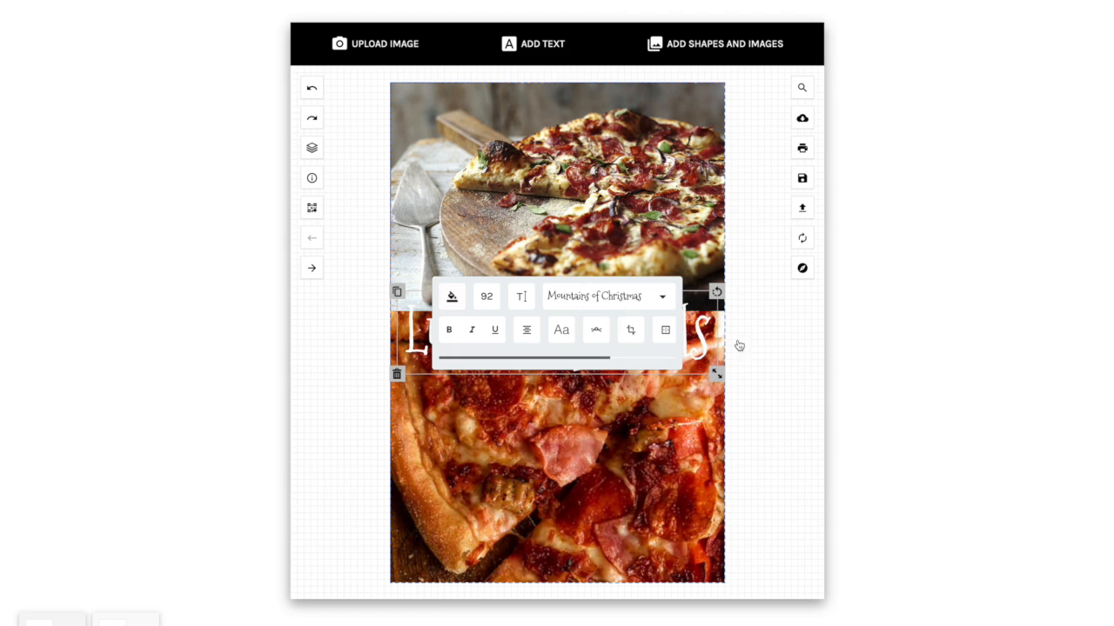
click(901, 333)
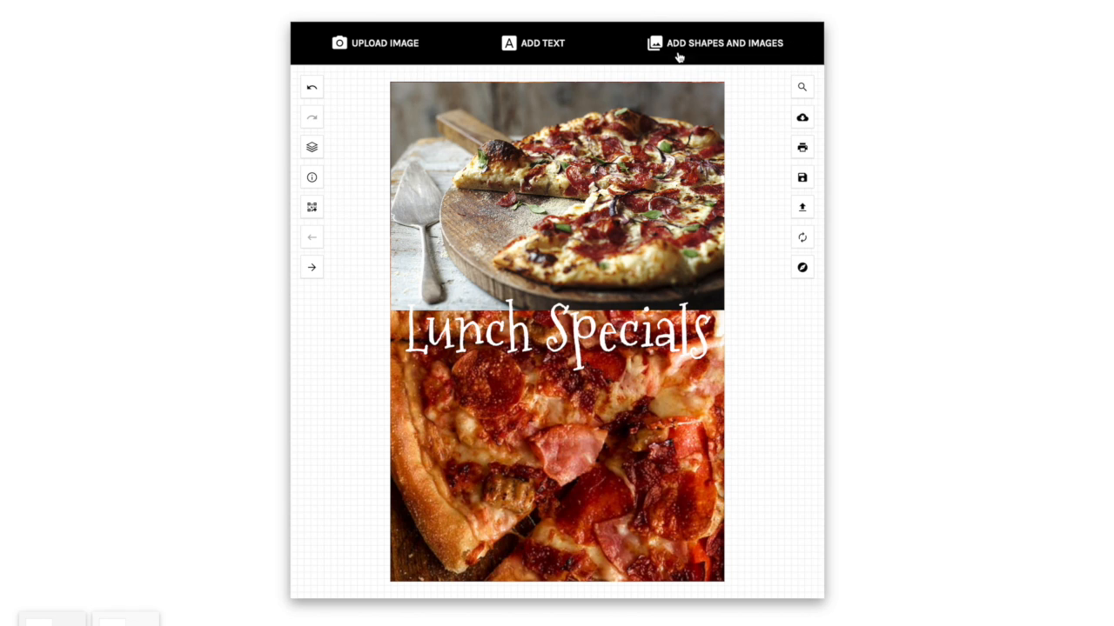
Add a black square from the Shapes category to the sign.
click(729, 45)
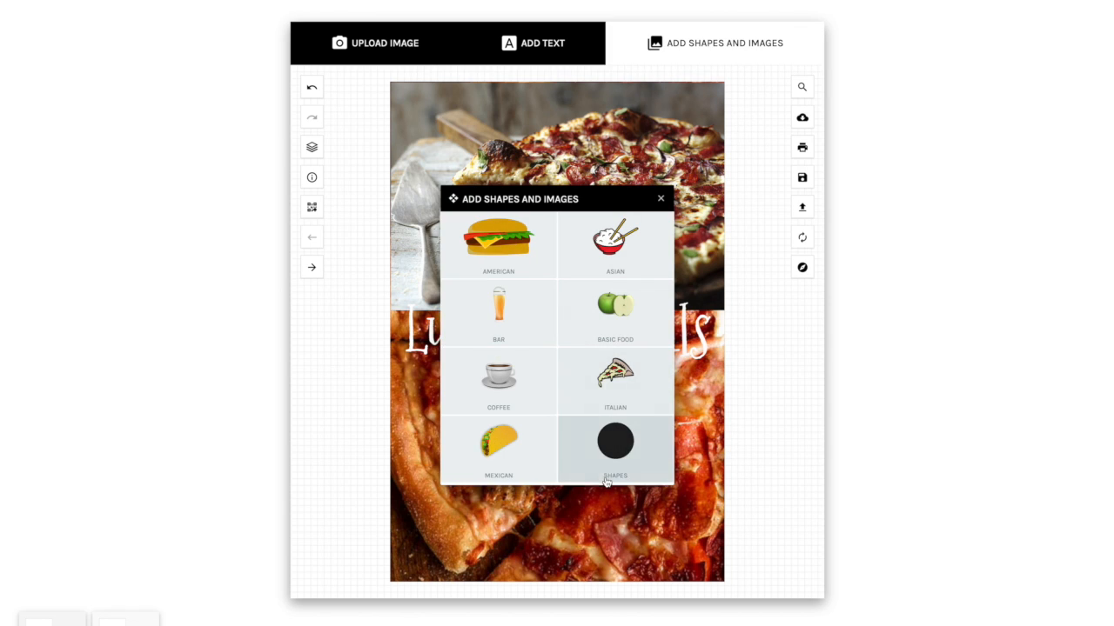
click(609, 445)
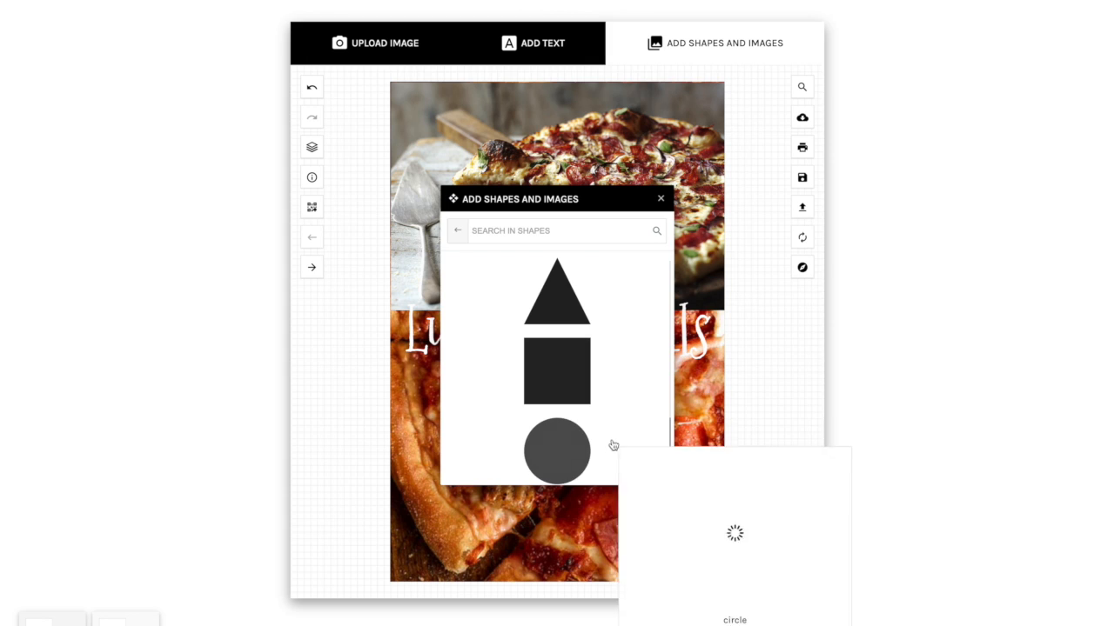
click(566, 380)
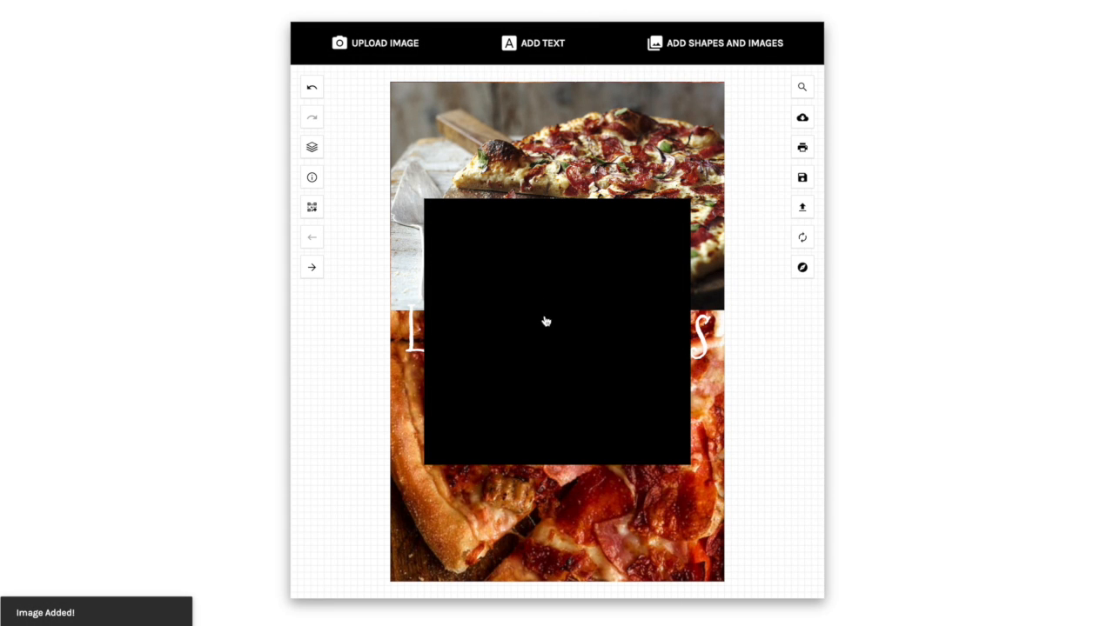
Scale the black square's height to 0.28 and widen it into a band spanning the full width of the sign.
click(539, 316)
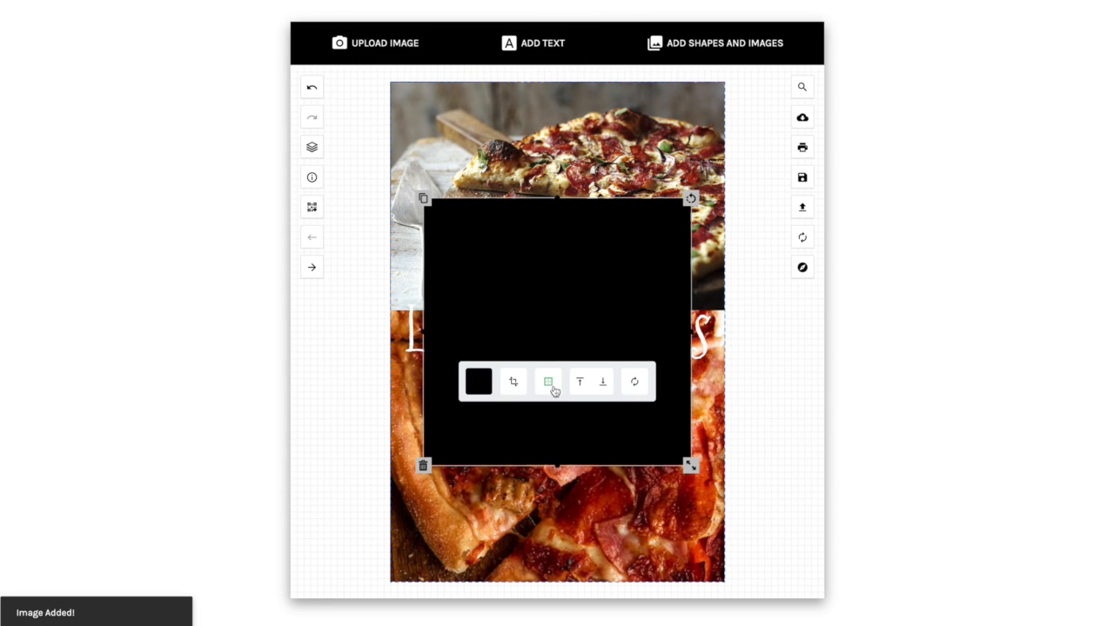
click(515, 387)
drag(522, 435, 502, 435)
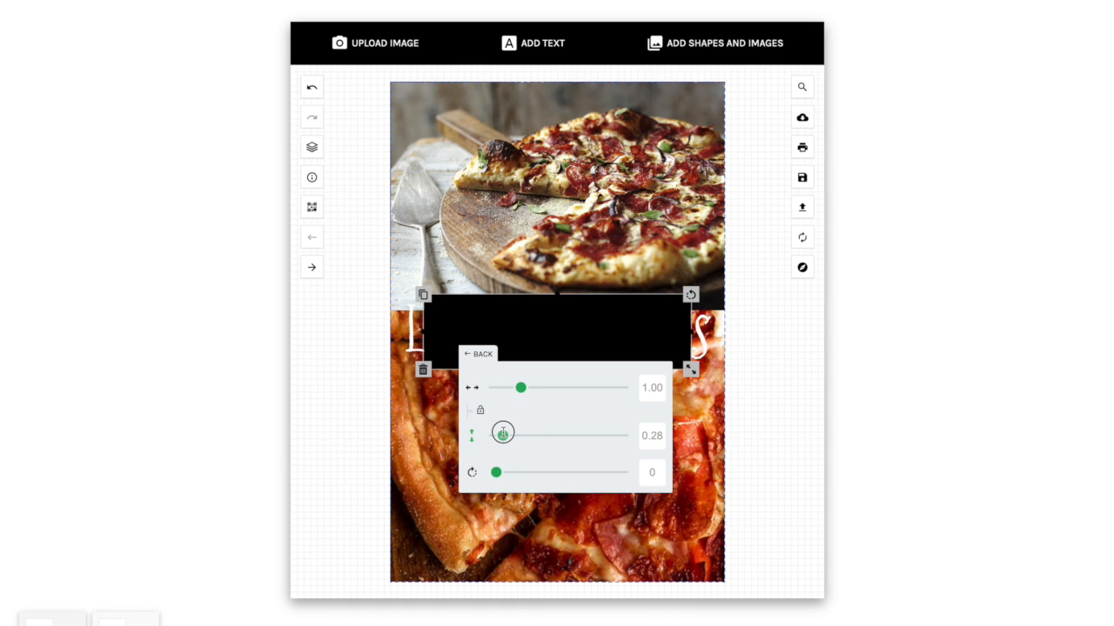
drag(522, 393, 530, 388)
click(485, 355)
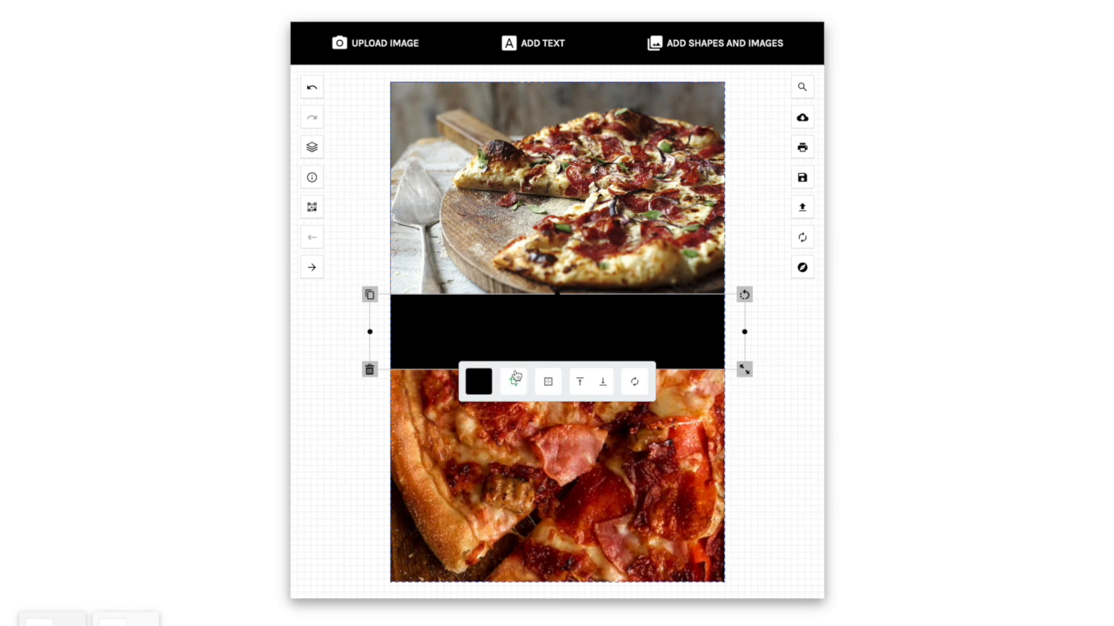
Fill the band with dark red #b50000 and move it down one layer, behind the "Lunch Specials" text.
click(480, 383)
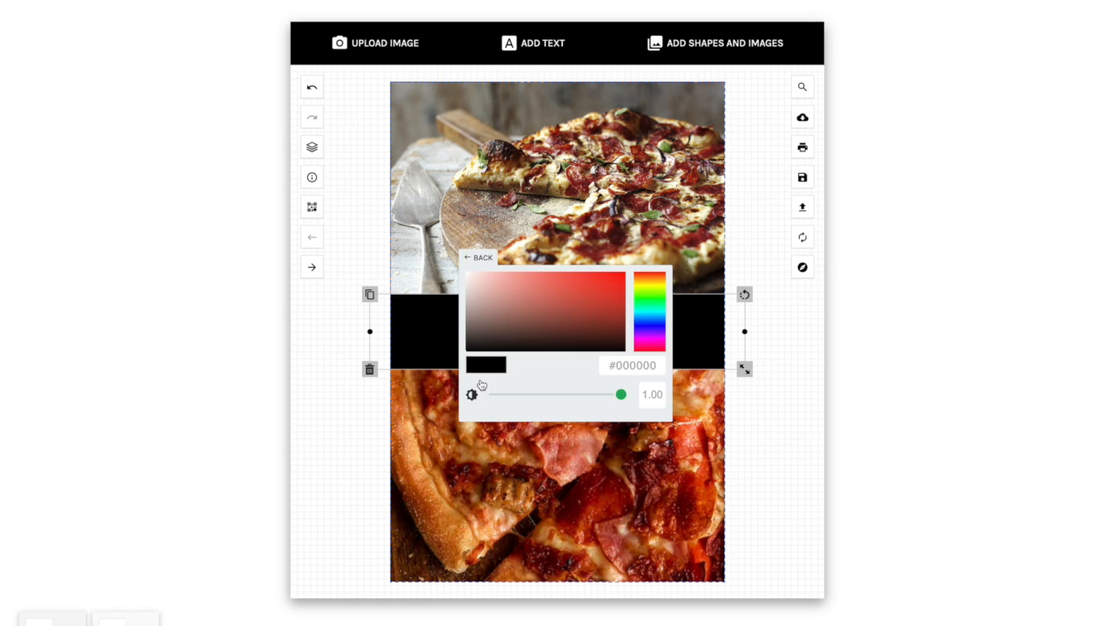
click(601, 301)
drag(600, 301, 625, 296)
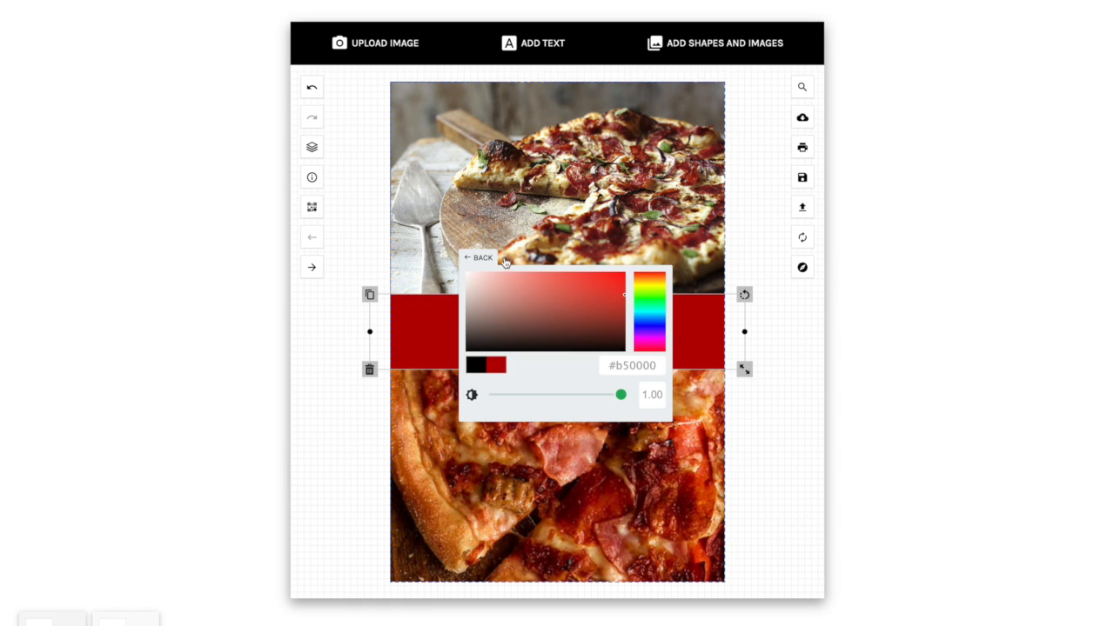
click(478, 258)
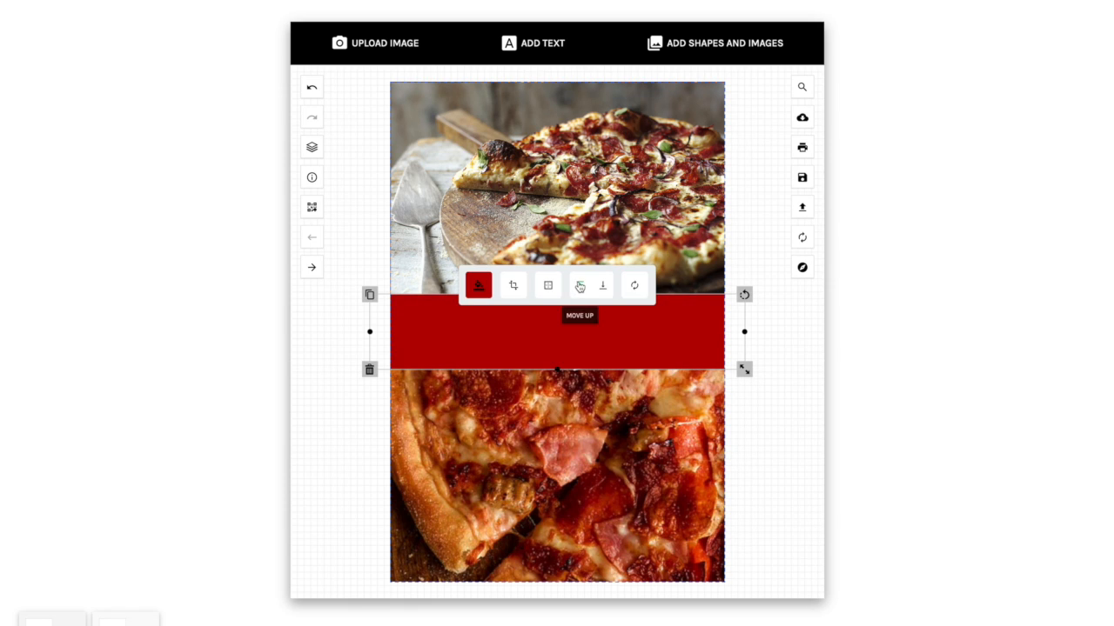
click(603, 287)
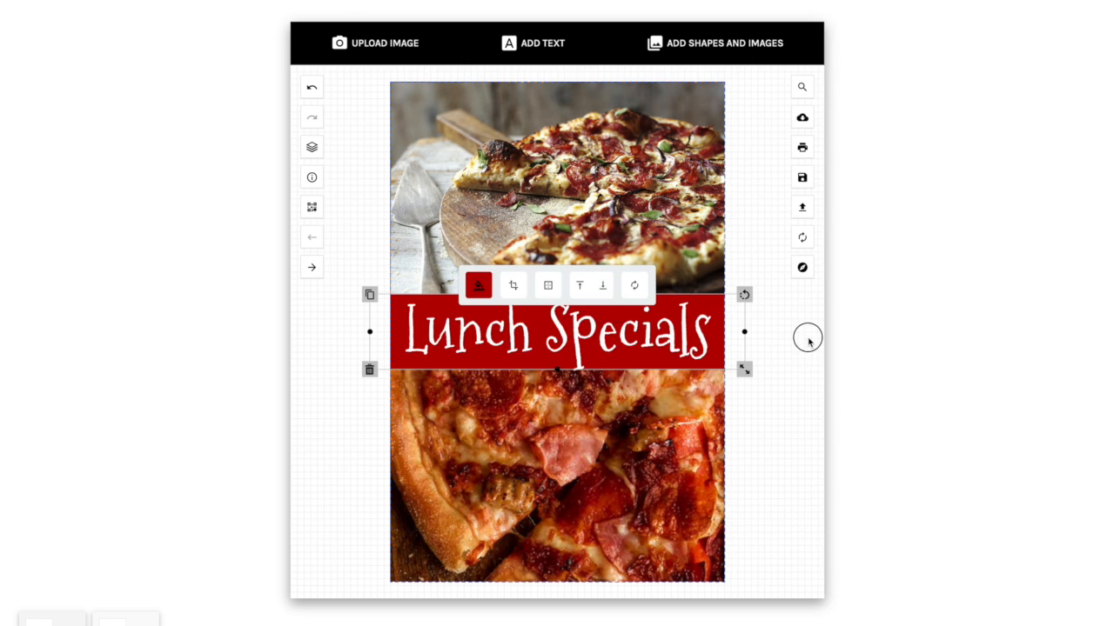
click(808, 343)
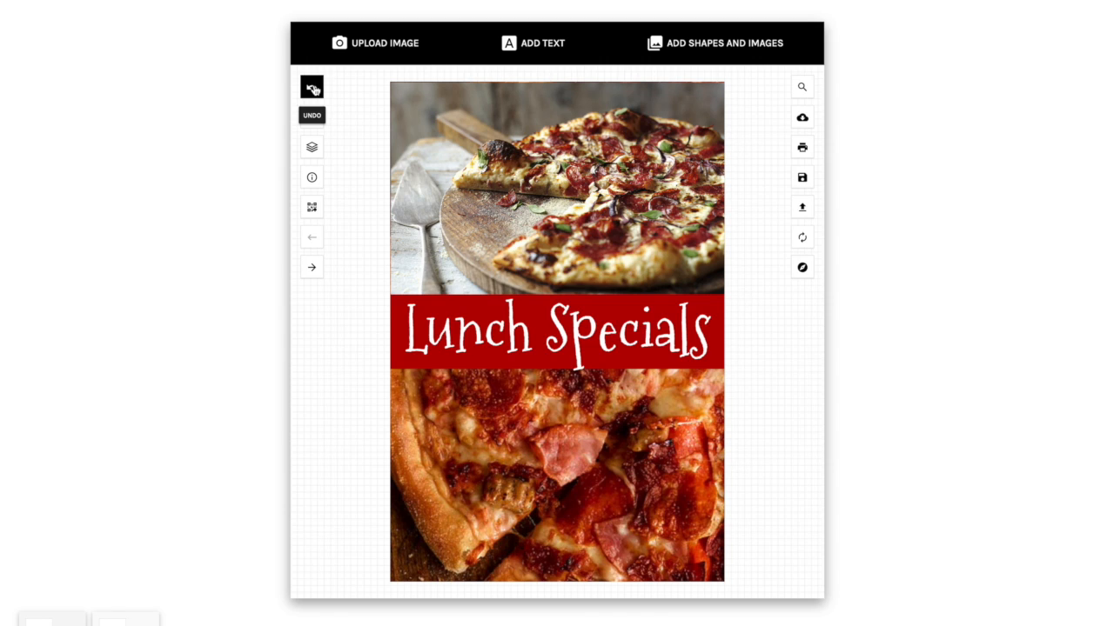
Try swapping the layer order of the two pizza photos, restore it and close the layers window.
click(312, 149)
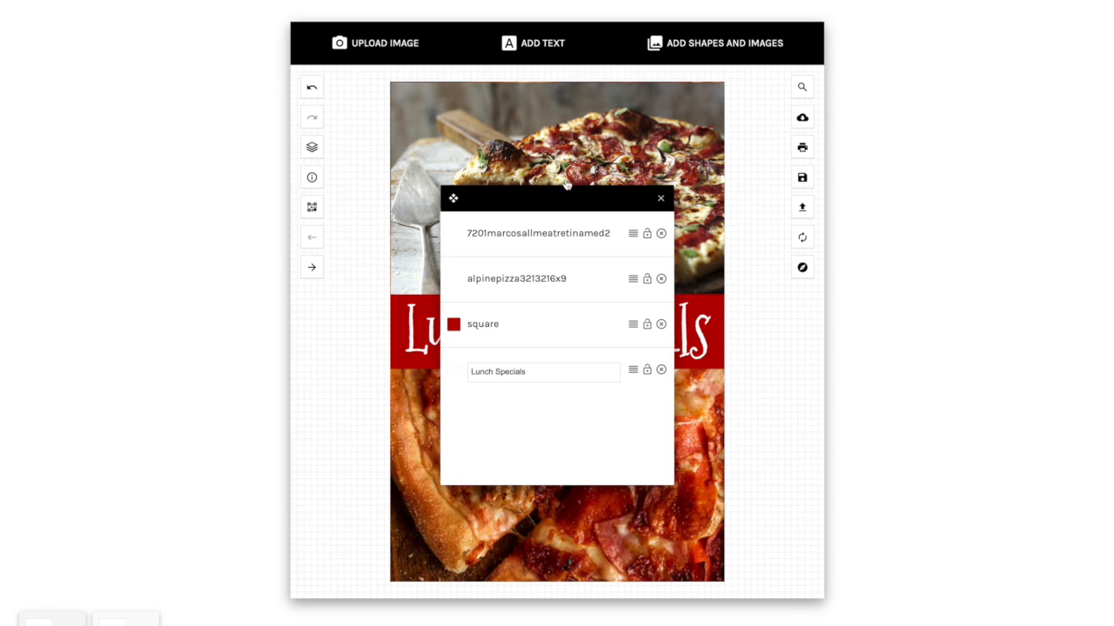
drag(634, 233, 640, 293)
drag(633, 233, 634, 290)
click(662, 202)
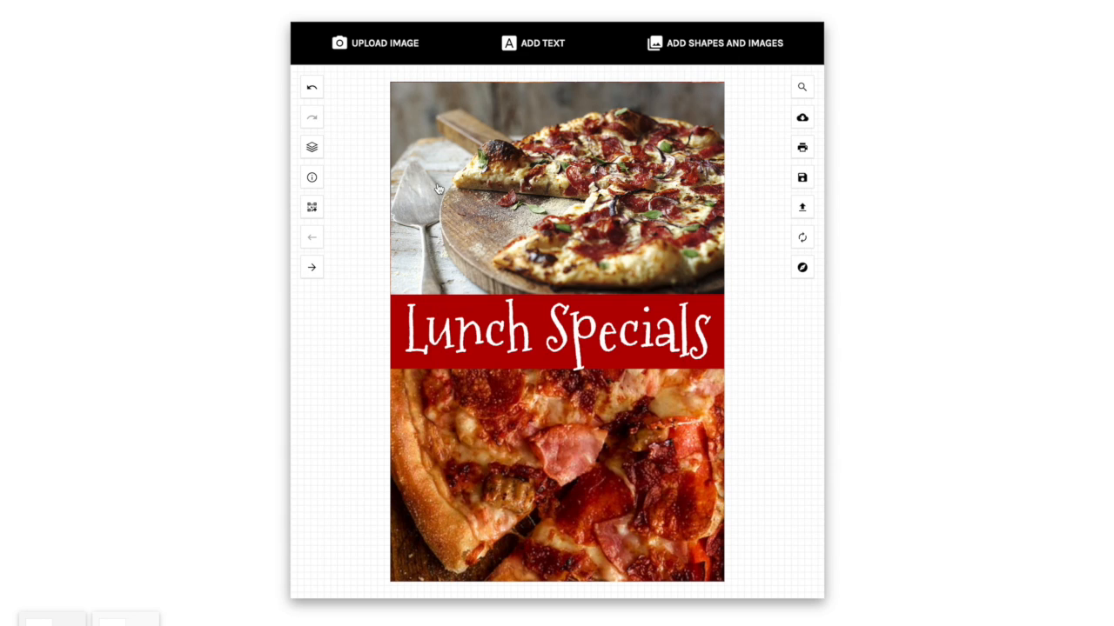
Add a QR code for signprovisions.com and place it, shrunk, in the lower-right corner of the sign.
click(312, 209)
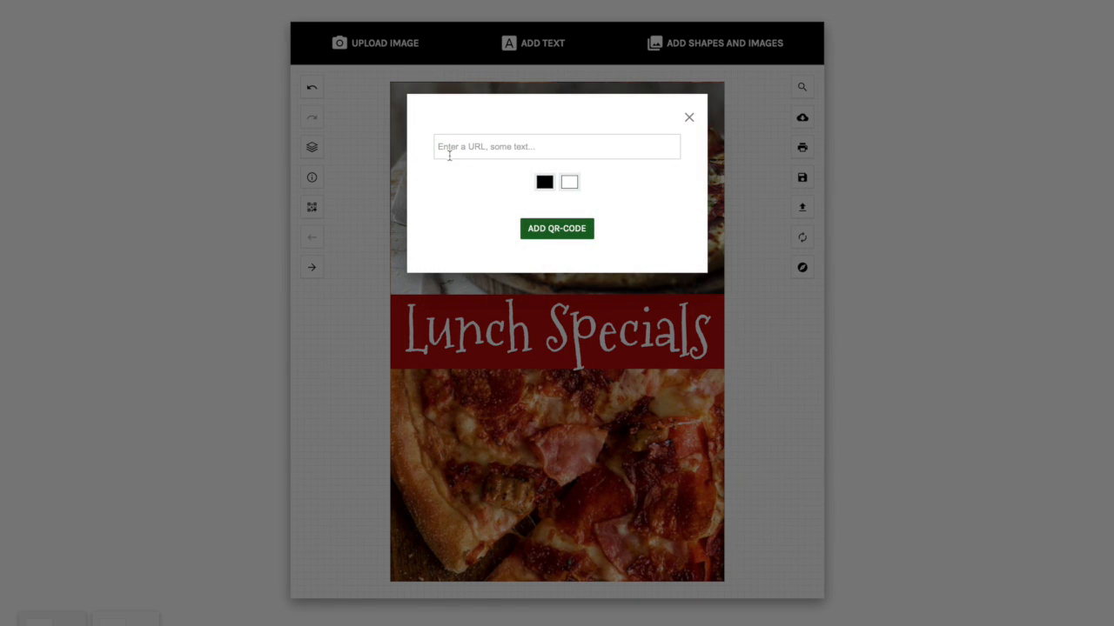
click(452, 149)
text(signprovisions.com)
click(552, 232)
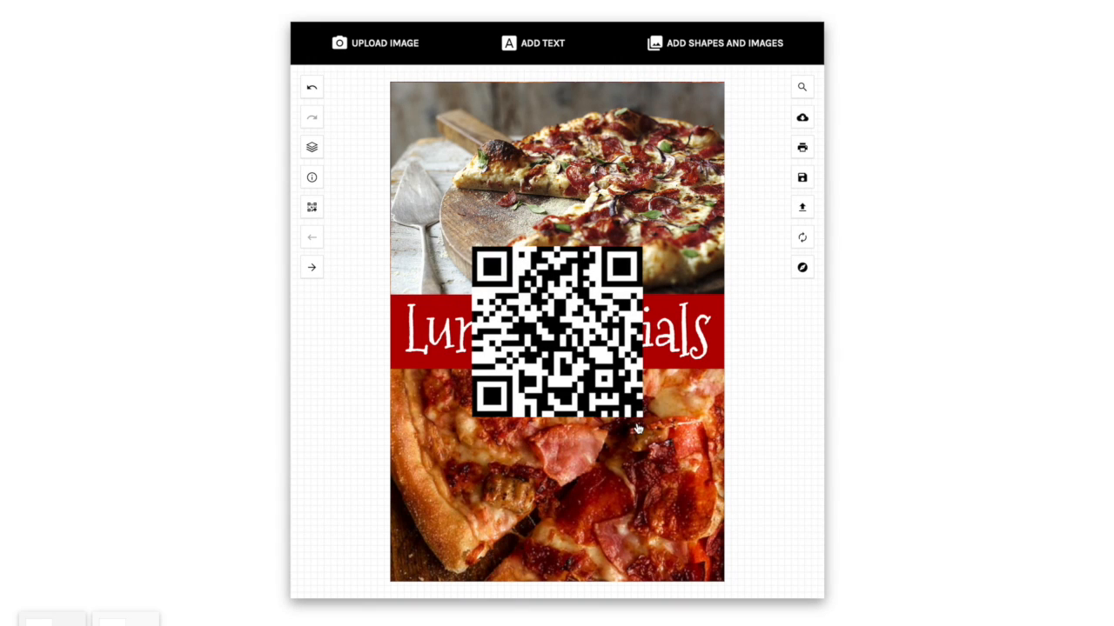
drag(642, 418, 687, 542)
click(910, 453)
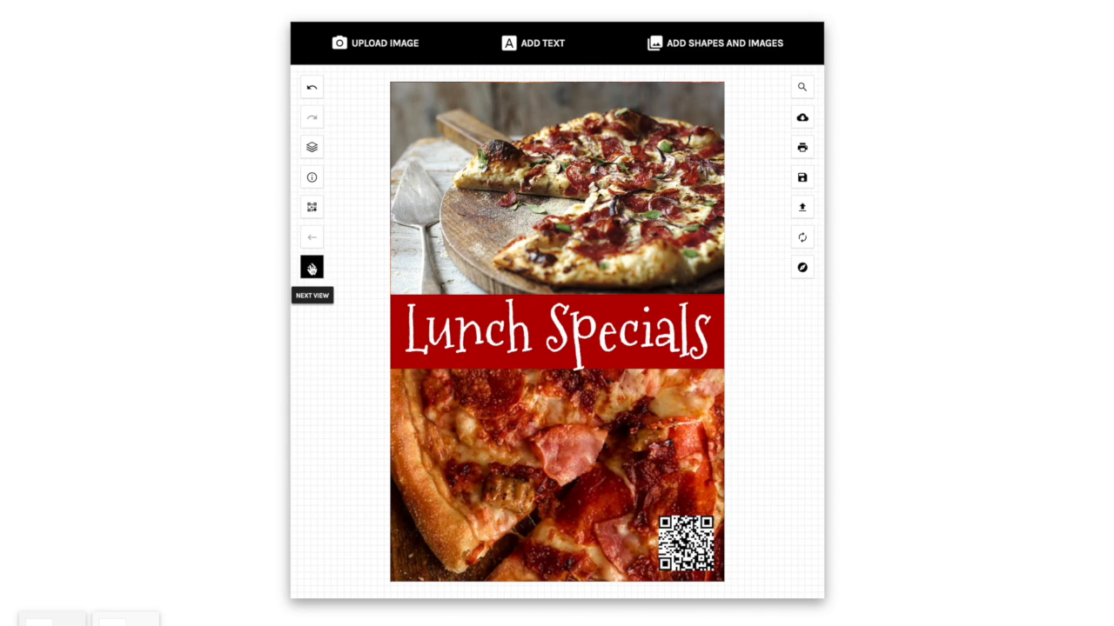
Check the sign's blank back view against the front design, return to the front and look over the finished layout.
click(312, 269)
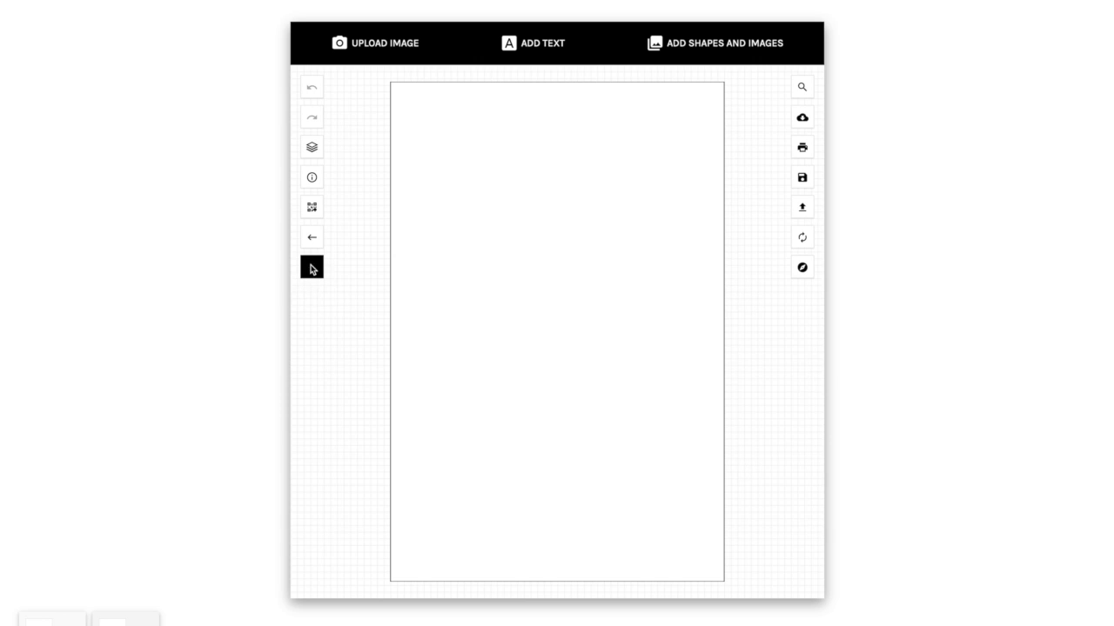
click(313, 238)
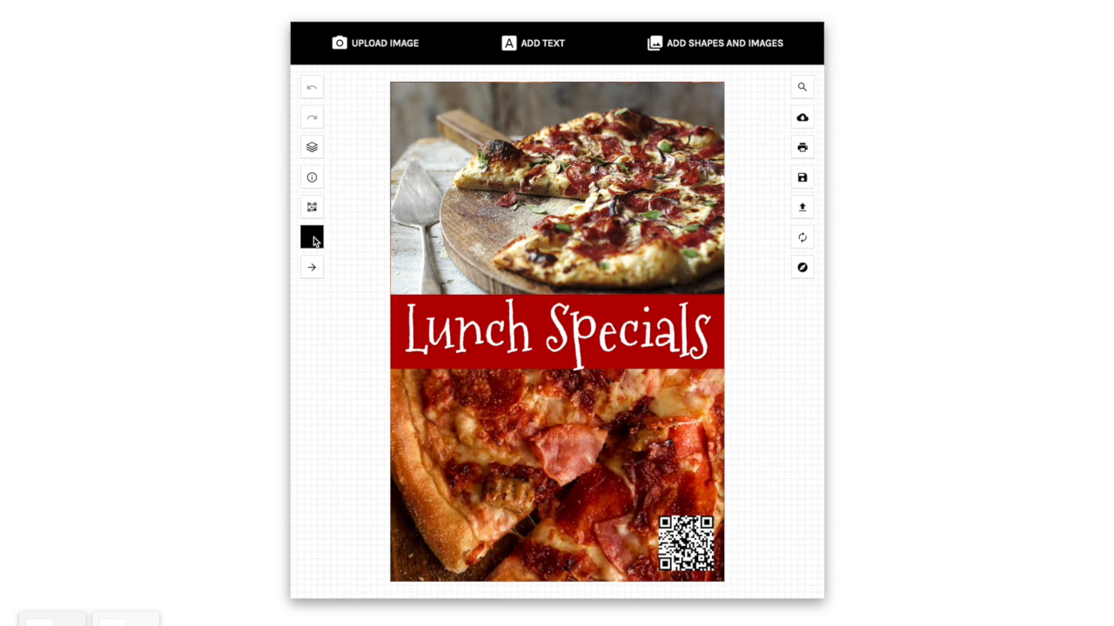
click(311, 267)
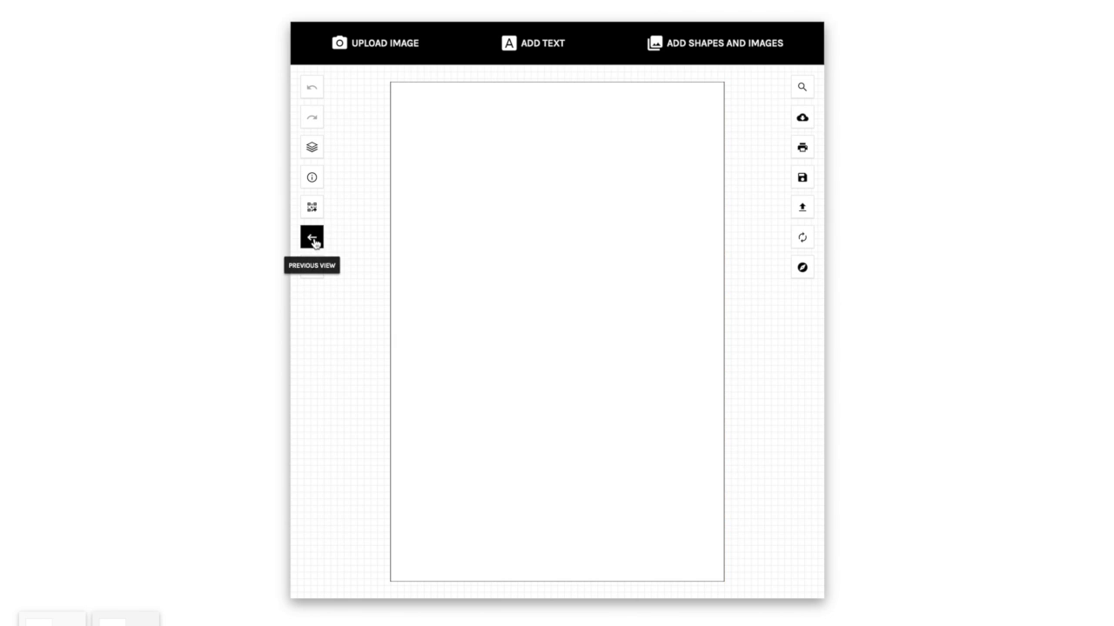
click(313, 240)
scroll(232, 248, down, 3)
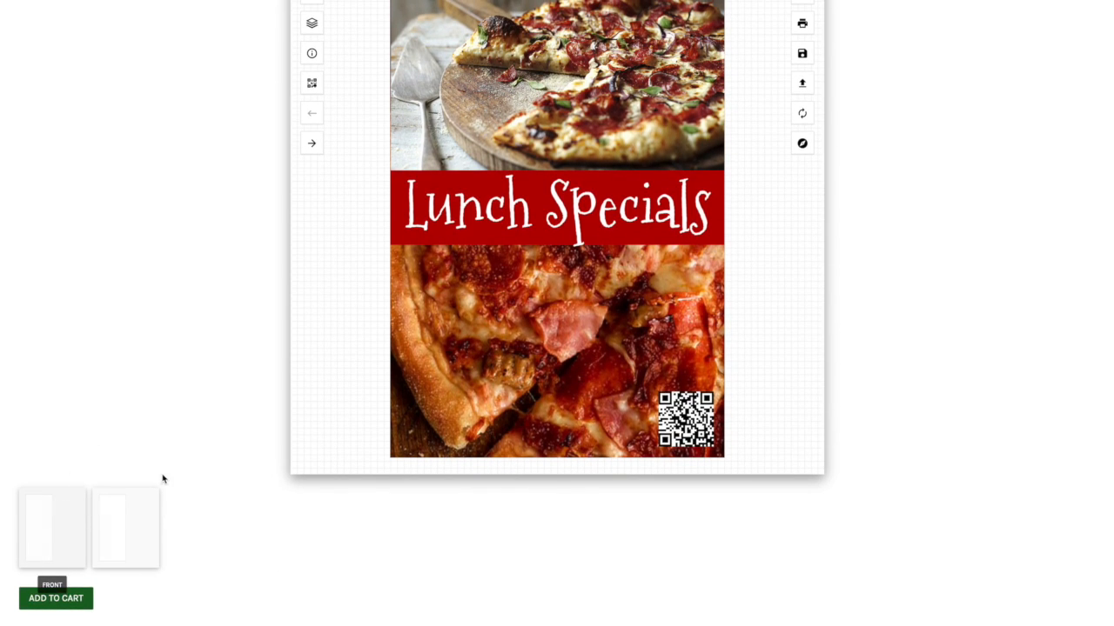
scroll(206, 462, up, 3)
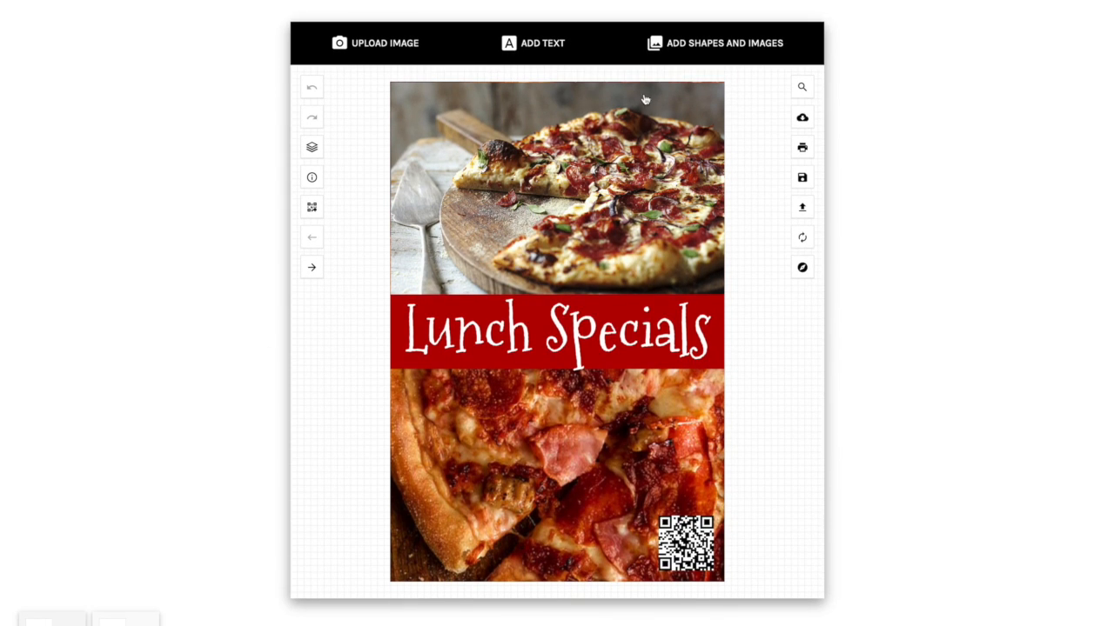
click(801, 86)
Add the designed Signicade A-Frame sign to the shopping cart and raise its quantity to 3.
scroll(760, 246, down, 2)
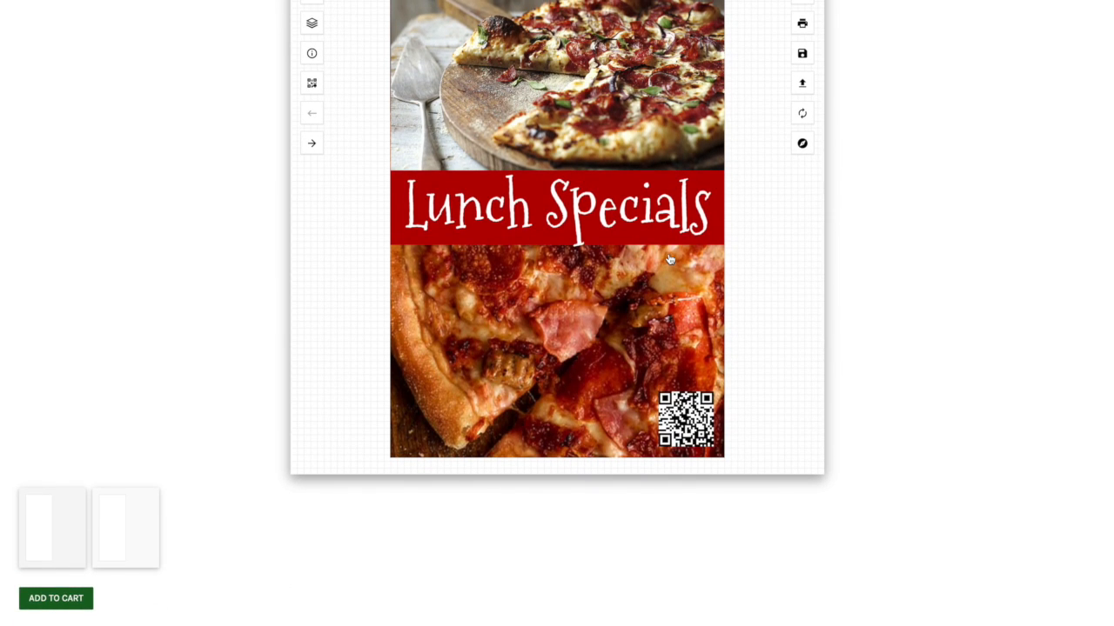
click(56, 599)
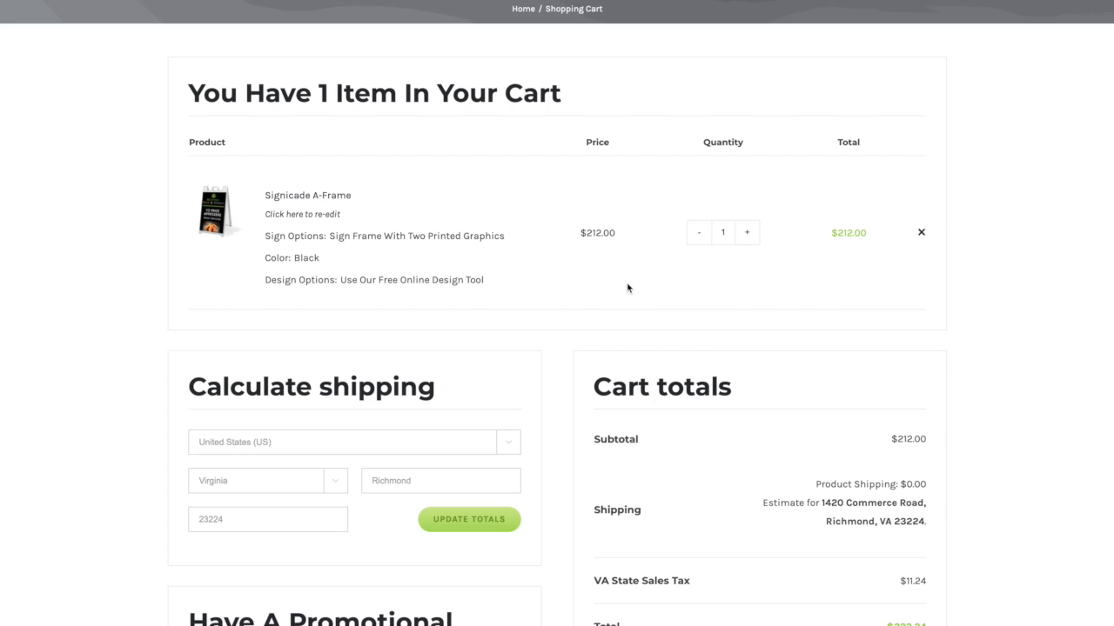
click(747, 235)
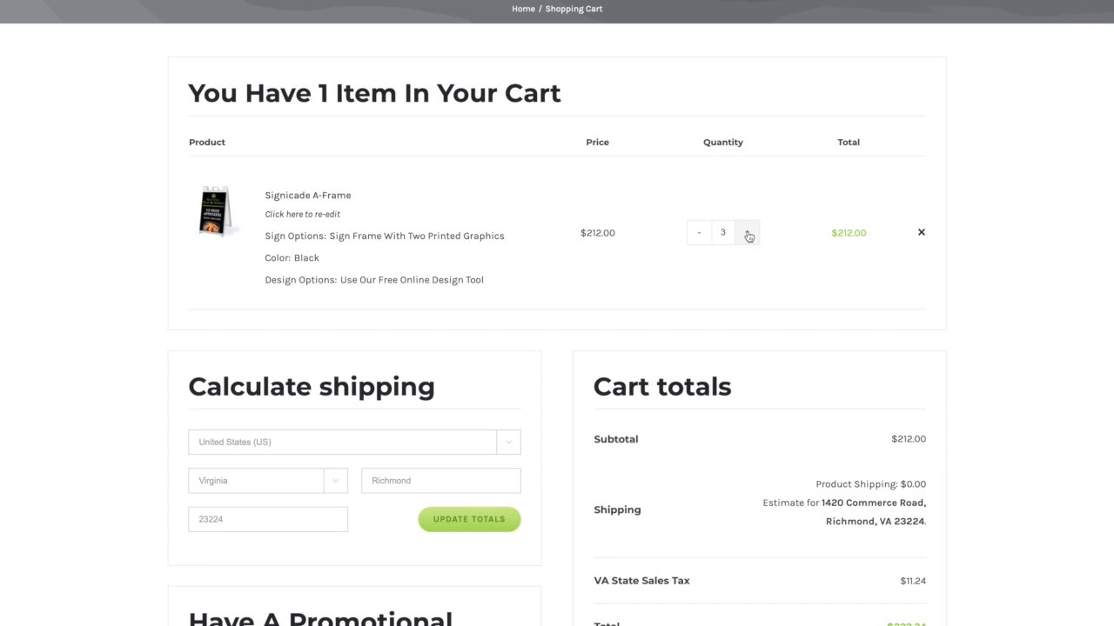